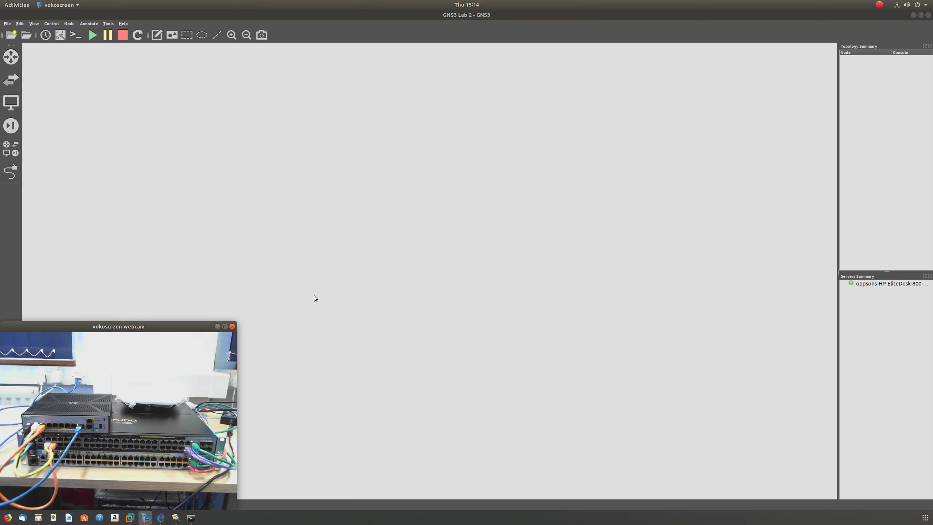
Add two c3745 routers side by side to the empty topology
left_click(330, 260)
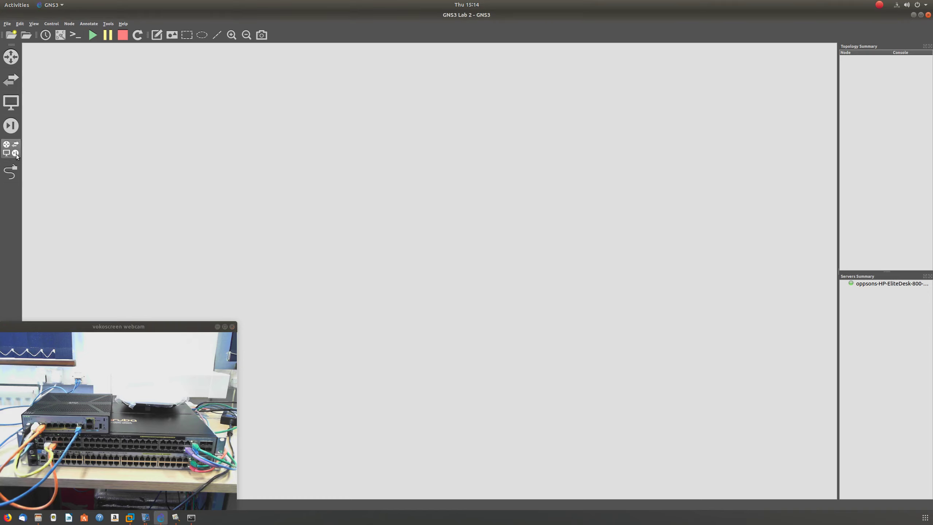
left_click(10, 57)
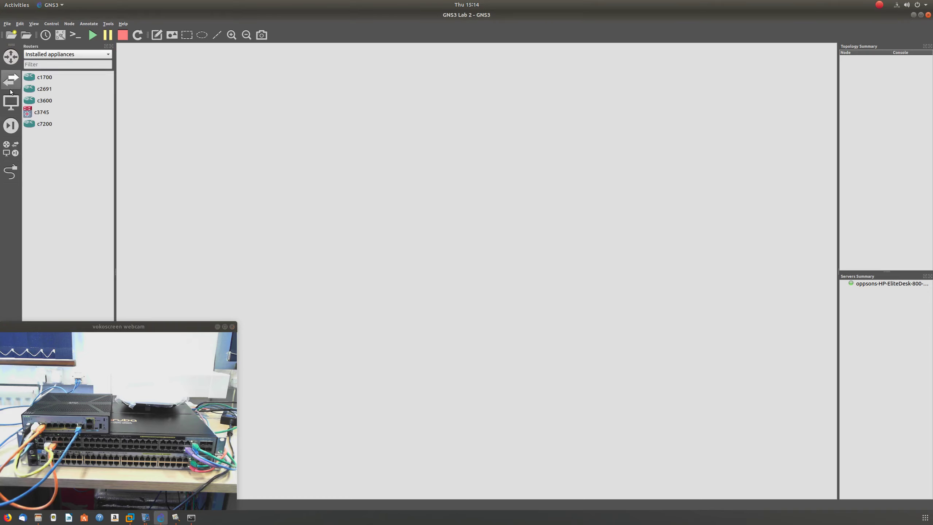
left_click_drag(33, 115, 356, 197)
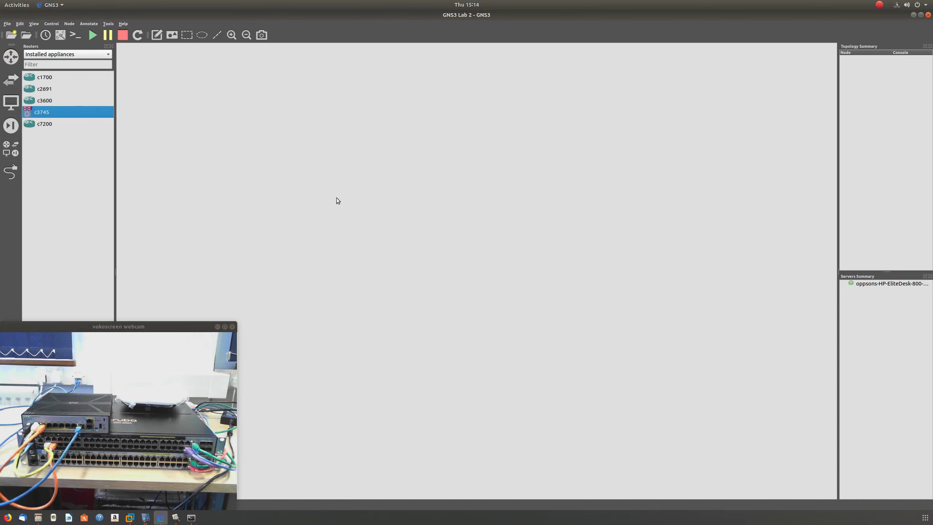
left_click_drag(114, 112, 503, 200)
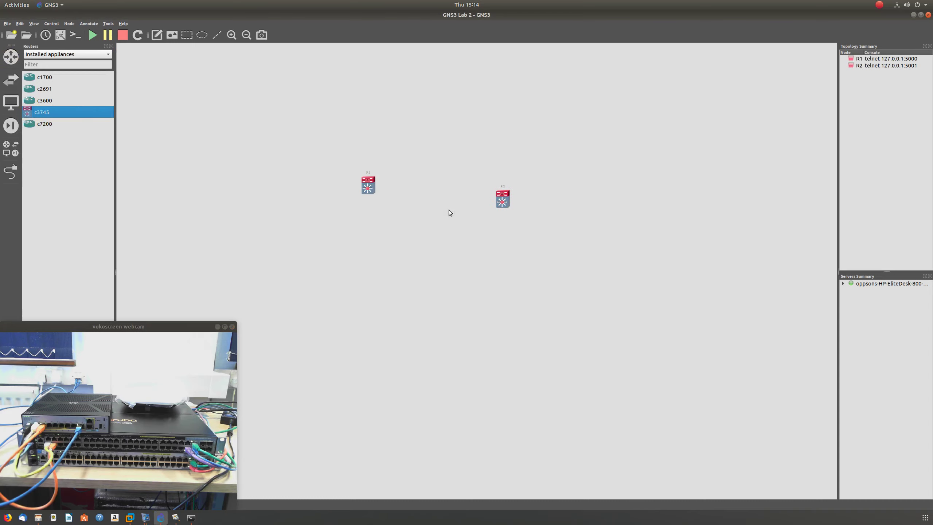
Space routers R1 and R2 apart and align them in a roughly level row near the top of the workspace
left_click_drag(367, 183, 364, 200)
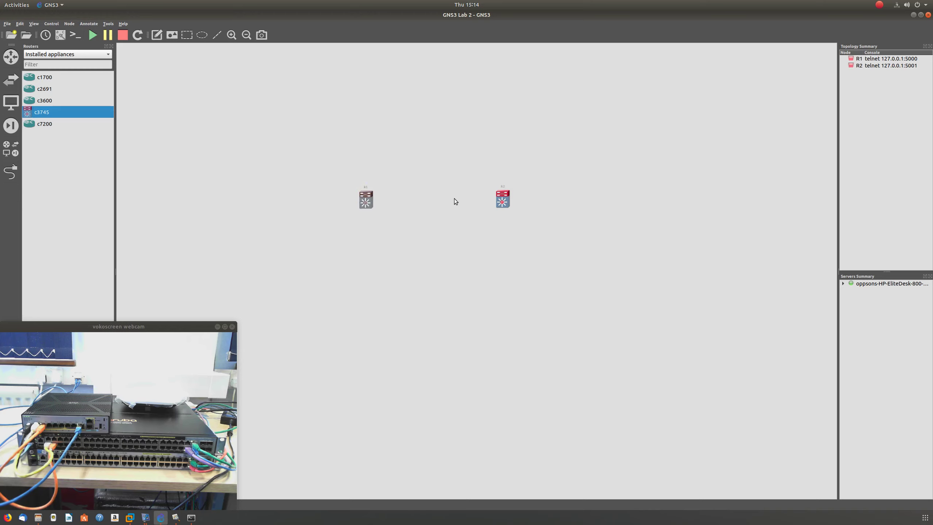
scroll(455, 199, "up", 5)
left_click_drag(279, 150, 358, 155)
left_click_drag(552, 152, 602, 184)
left_click_drag(352, 165, 355, 181)
left_click_drag(596, 185, 592, 181)
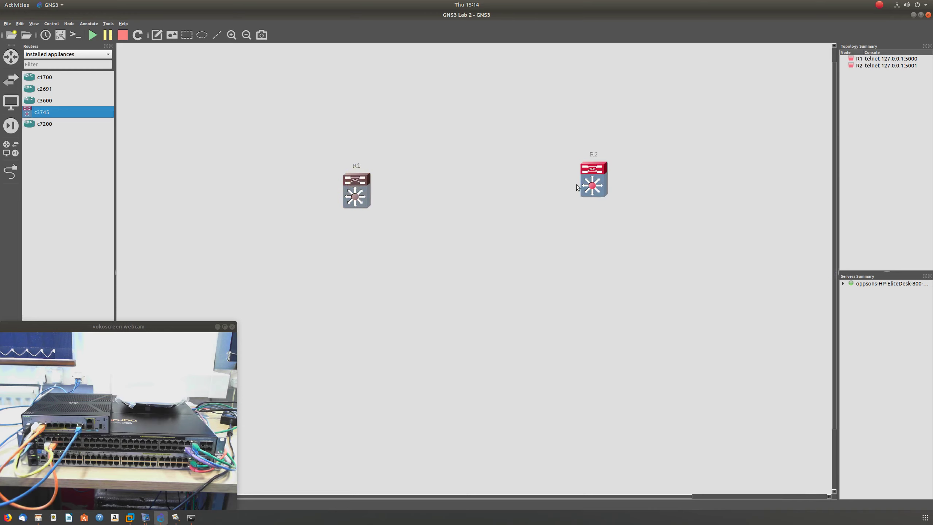
scroll(548, 188, "up", 2)
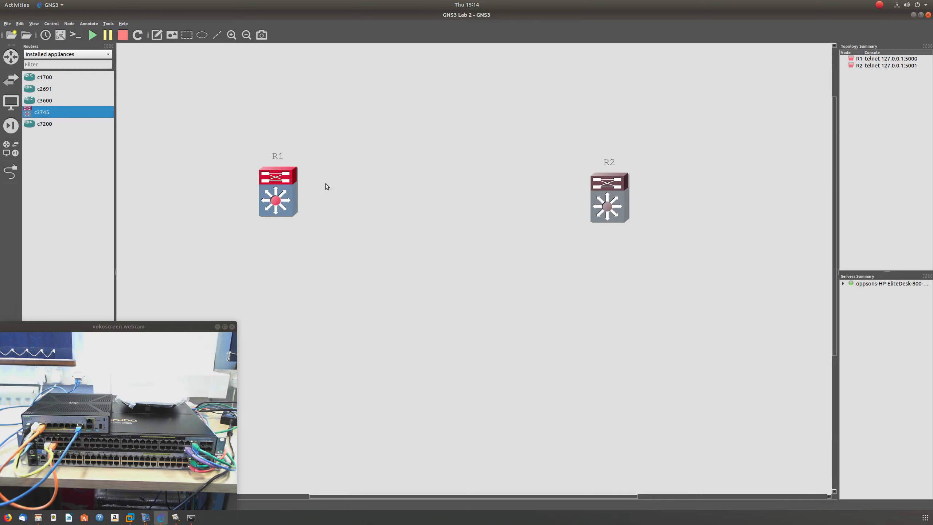
left_click_drag(290, 186, 392, 173)
left_click_drag(618, 206, 607, 191)
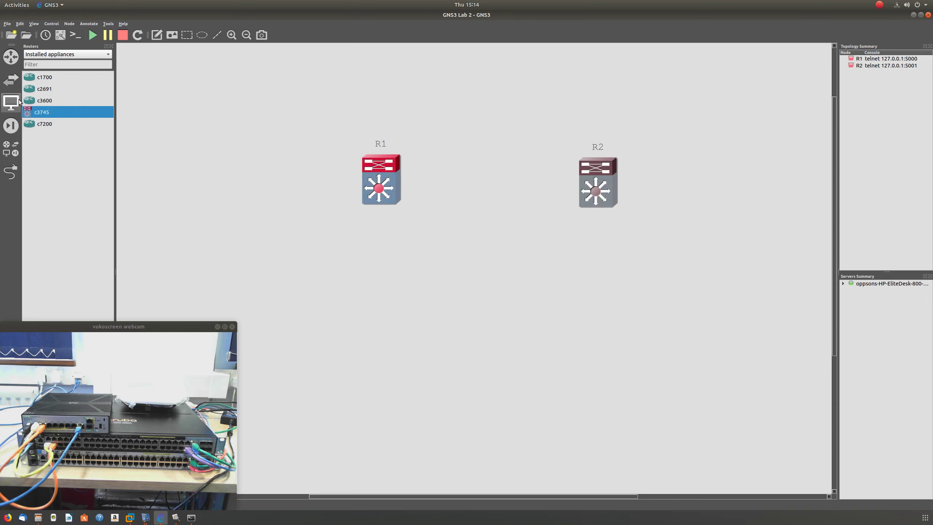
Add two Cloud nodes below the routers, with Cloud-1 under R1 and Cloud-2 under R2
left_click(8, 155)
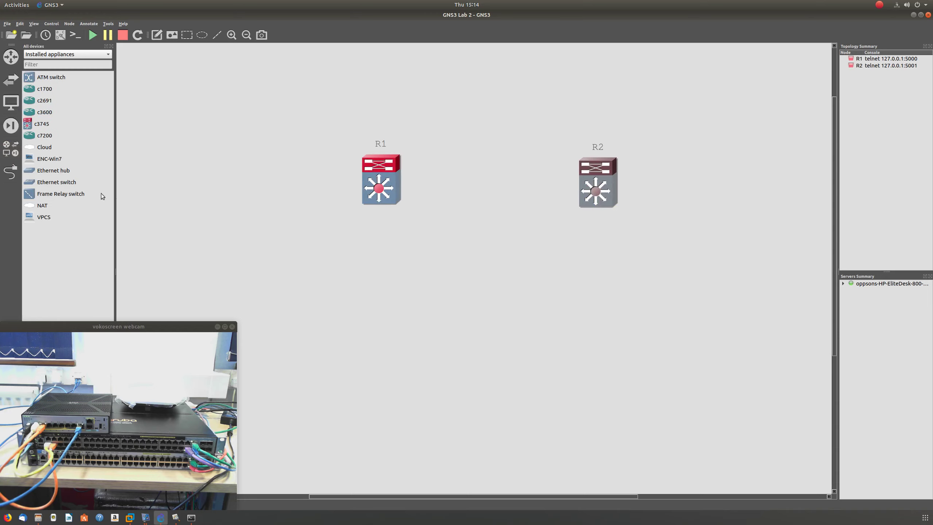
left_click_drag(43, 147, 369, 302)
left_click_drag(41, 151, 580, 336)
left_click_drag(465, 325, 425, 324)
Change the hostname of Cloud-1 to Curzon
double_click(419, 296)
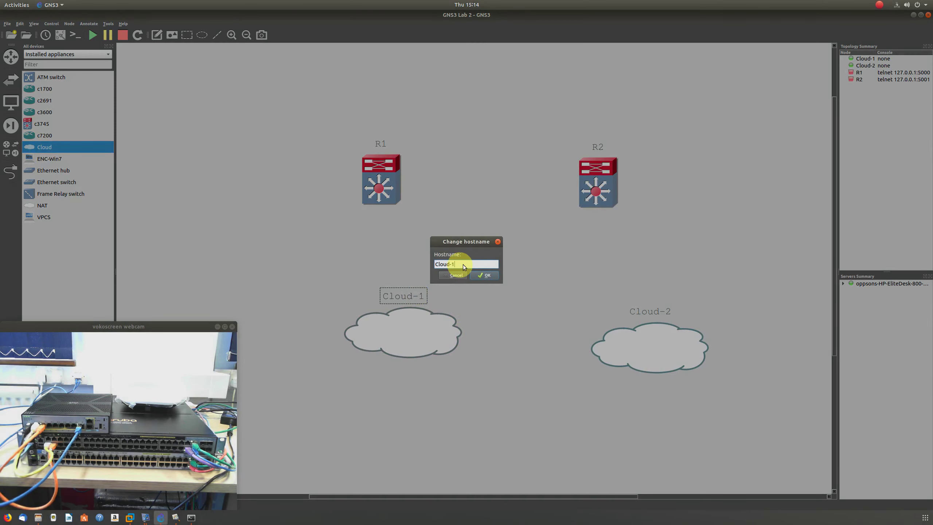
type("Cu")
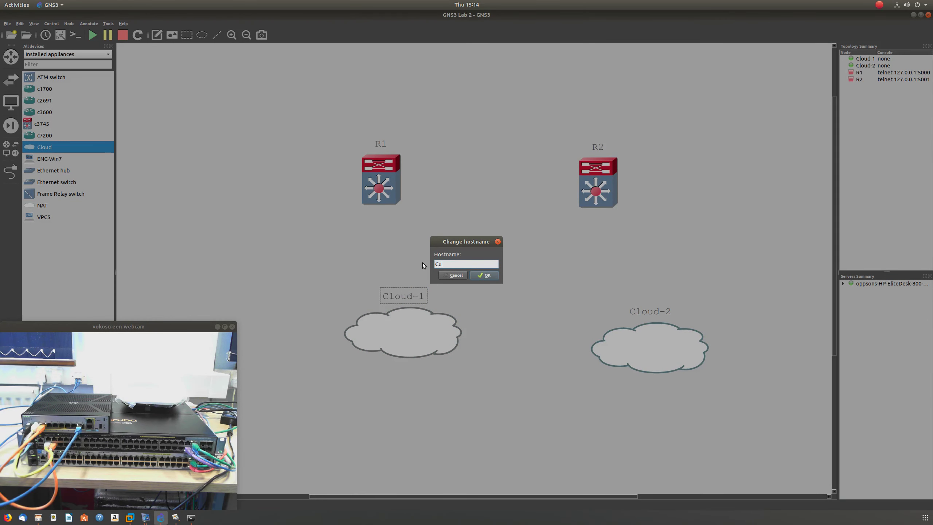
type("rzone")
left_click(487, 275)
Change the hostname of Cloud-2 to Hanover
left_click(659, 311)
double_click(659, 311)
type("Hanove")
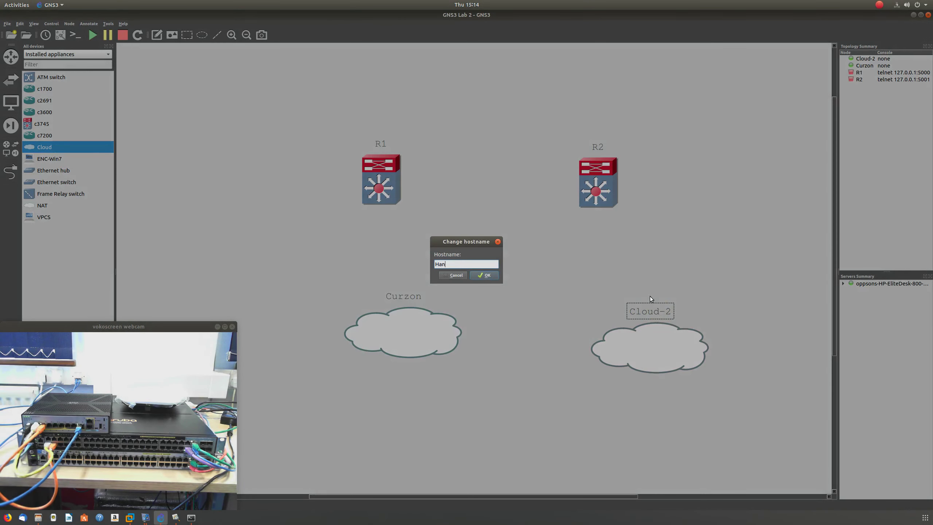
left_click(485, 275)
Shift the Curzon and Hanover clouds so each sits beneath its router, level with the other
left_click_drag(446, 327, 424, 340)
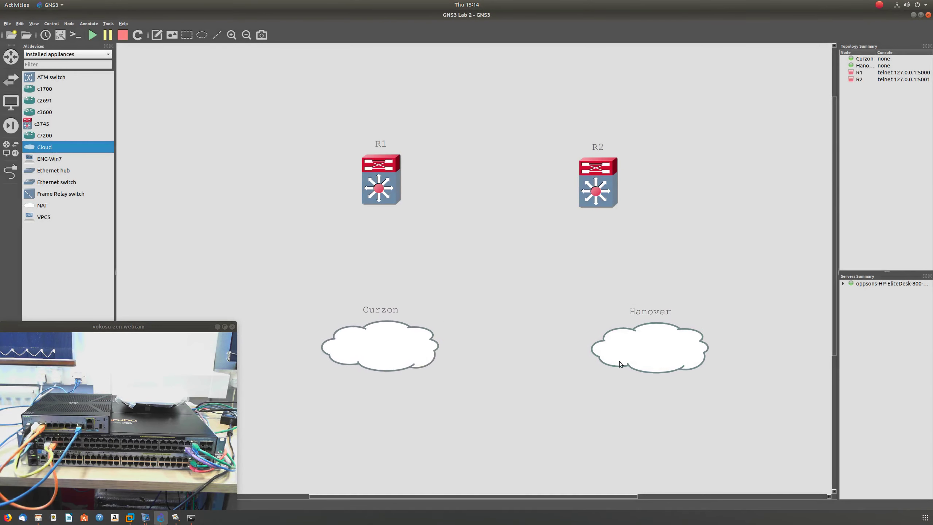
left_click_drag(620, 362, 601, 364)
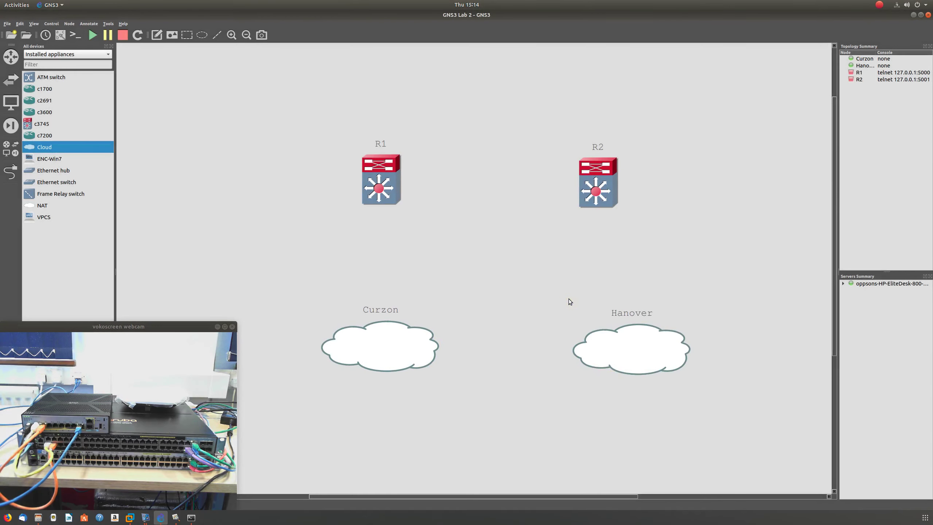
left_click(198, 452)
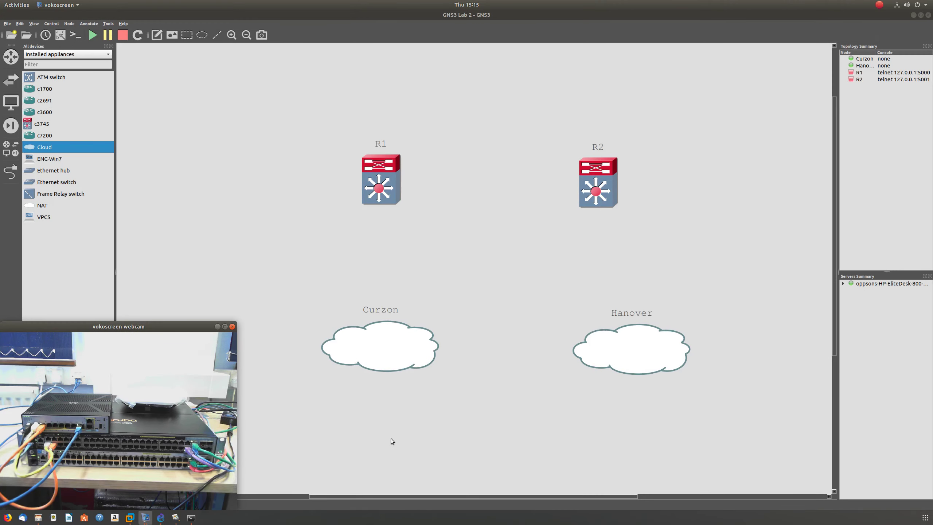
Open the Curzon cloud's configuration and enable showing special Ethernet interfaces
right_click(381, 351)
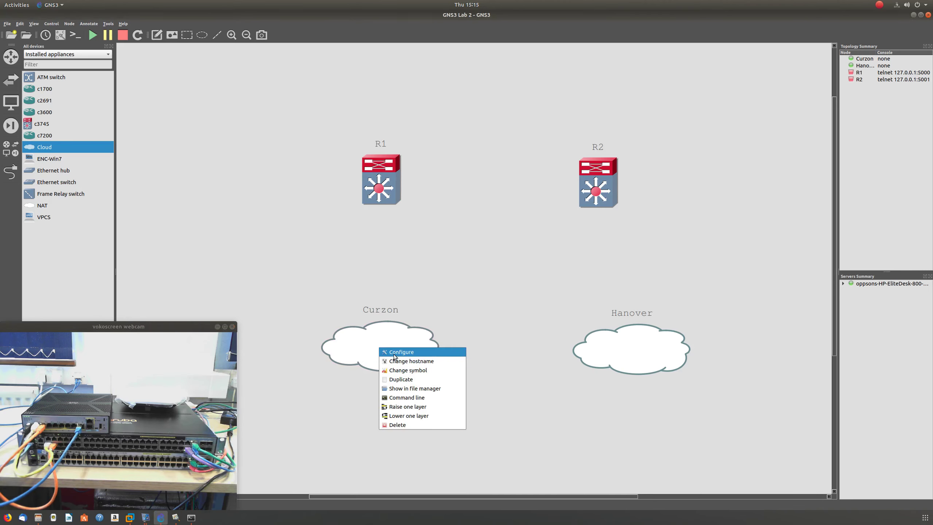
left_click(393, 353)
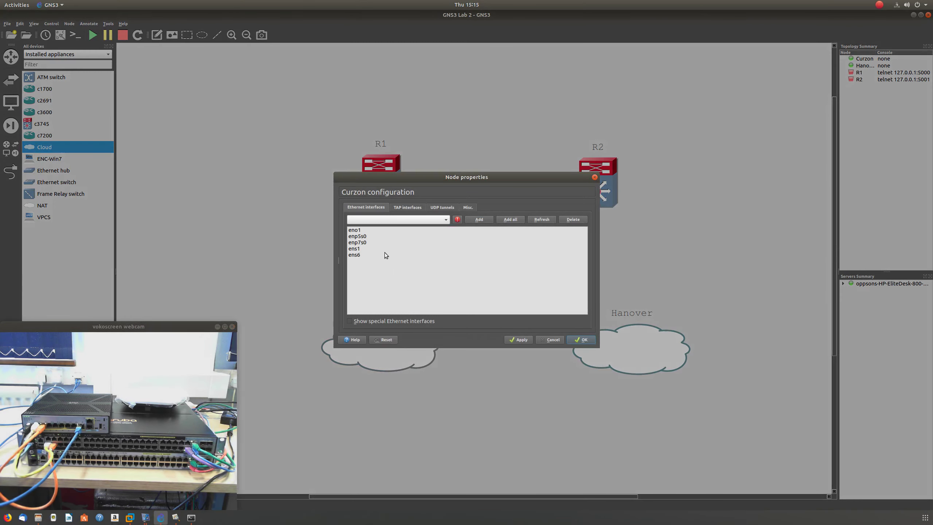
left_click(360, 237)
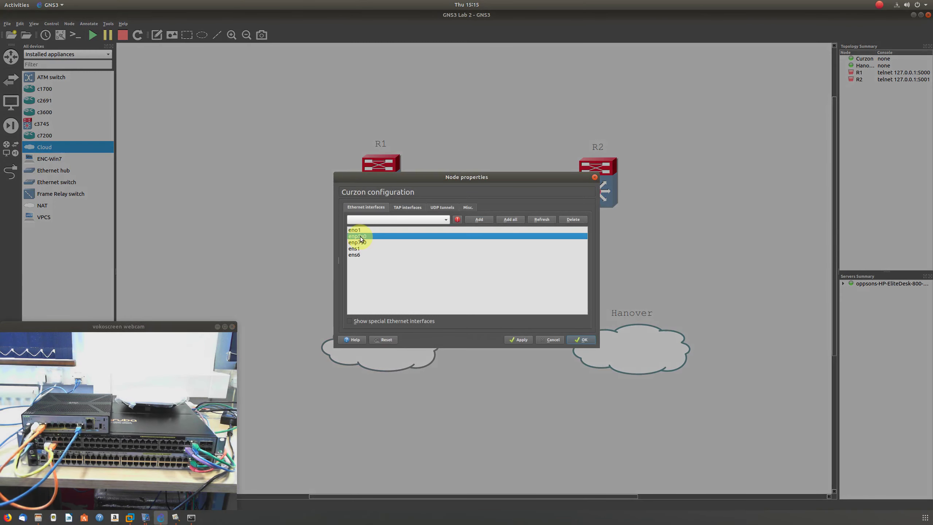
left_click(350, 321)
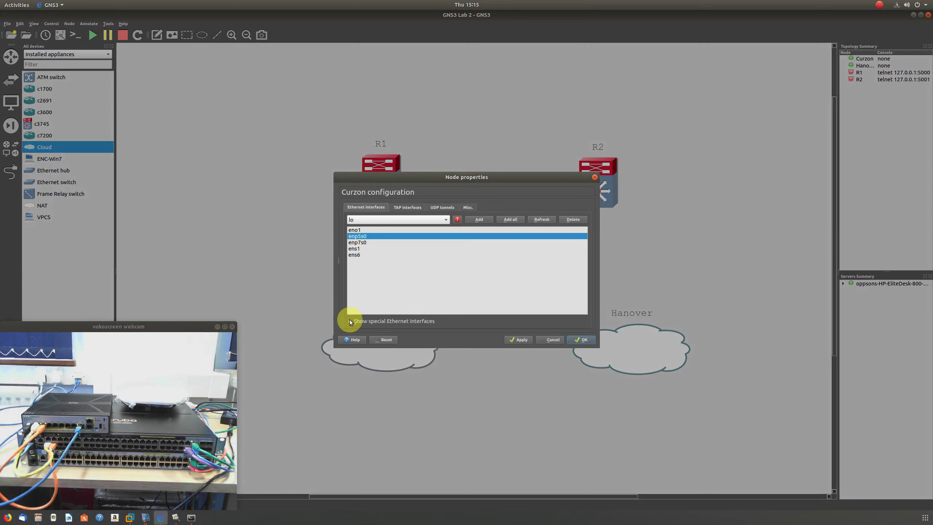
Go through Curzon's Ethernet interfaces enp5s0, eno1, enp7s0 and ens6, then apply and close the configuration
left_click(364, 236)
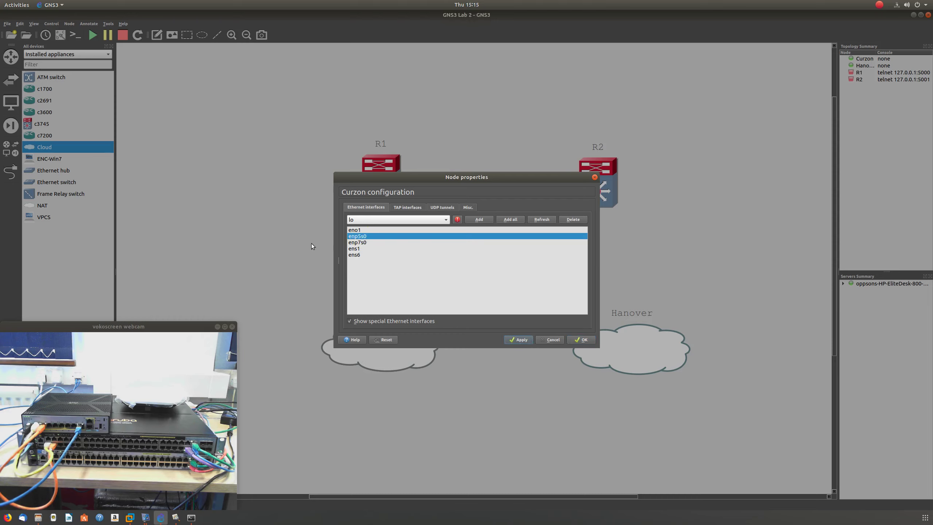
left_click(204, 463)
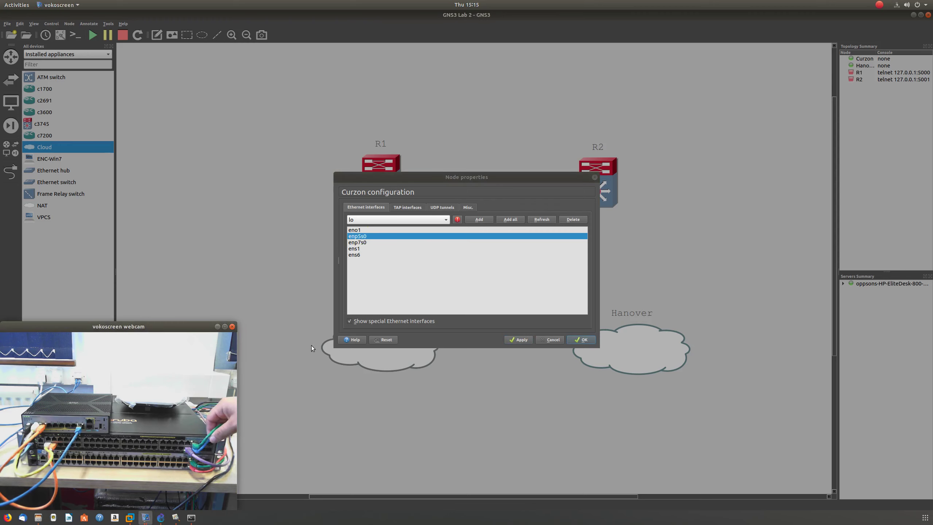
left_click(360, 230)
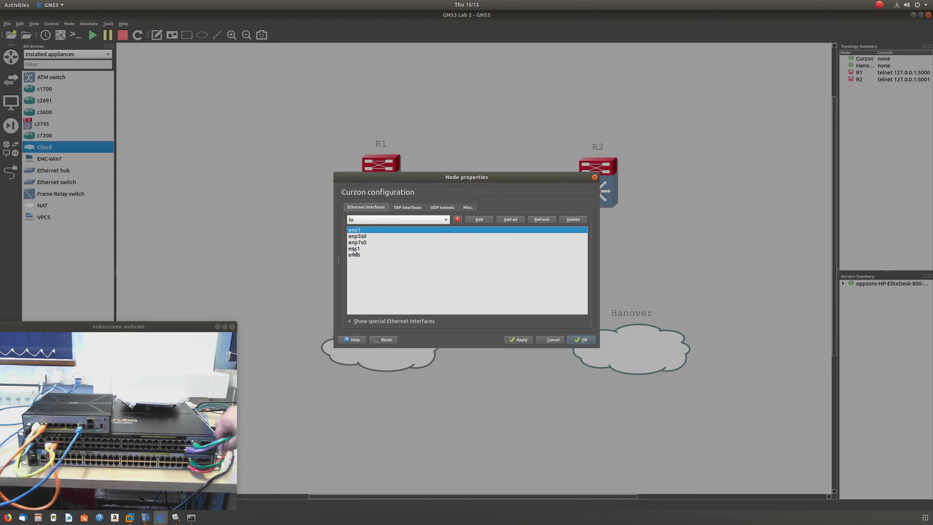
left_click(357, 243)
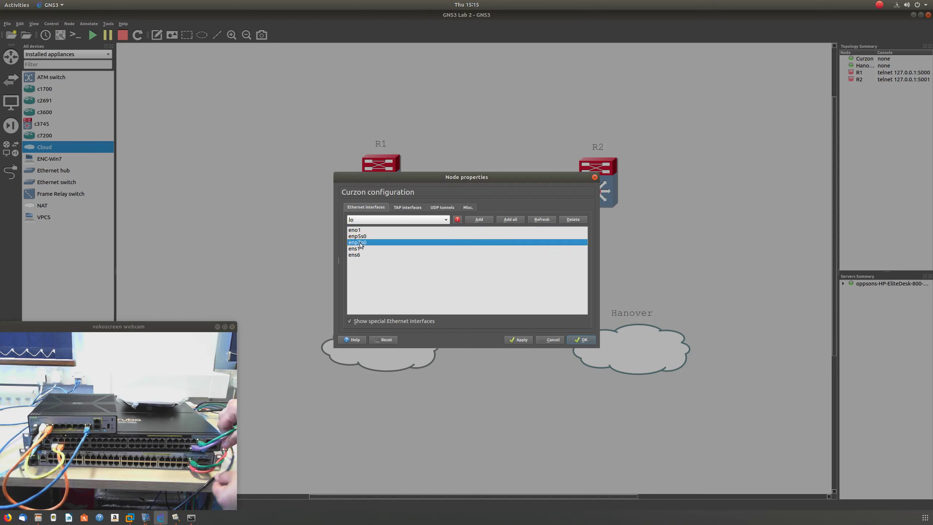
left_click(355, 255)
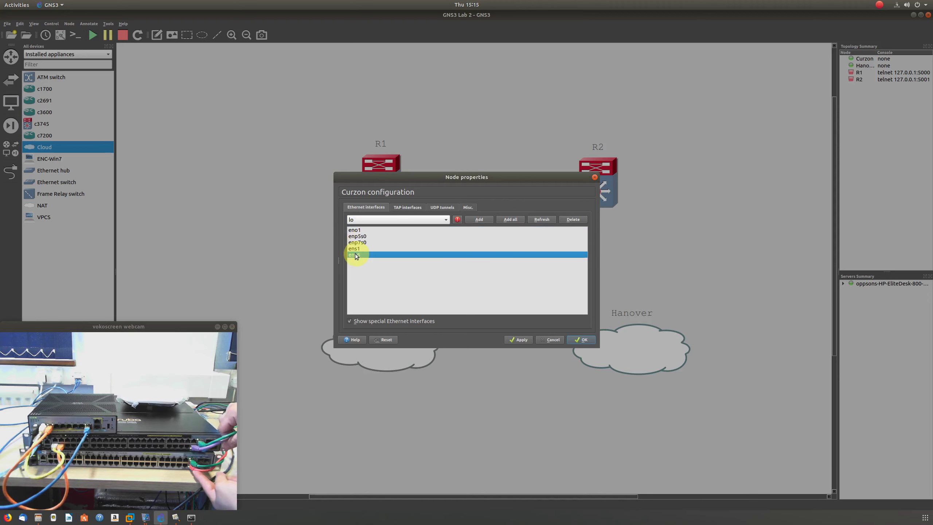
left_click(518, 341)
left_click(582, 341)
left_click(393, 342)
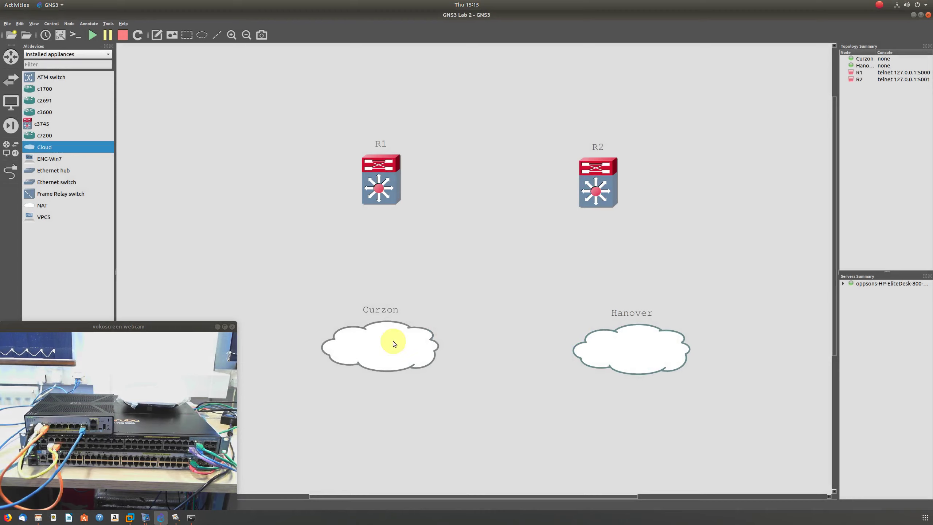
left_click(627, 356)
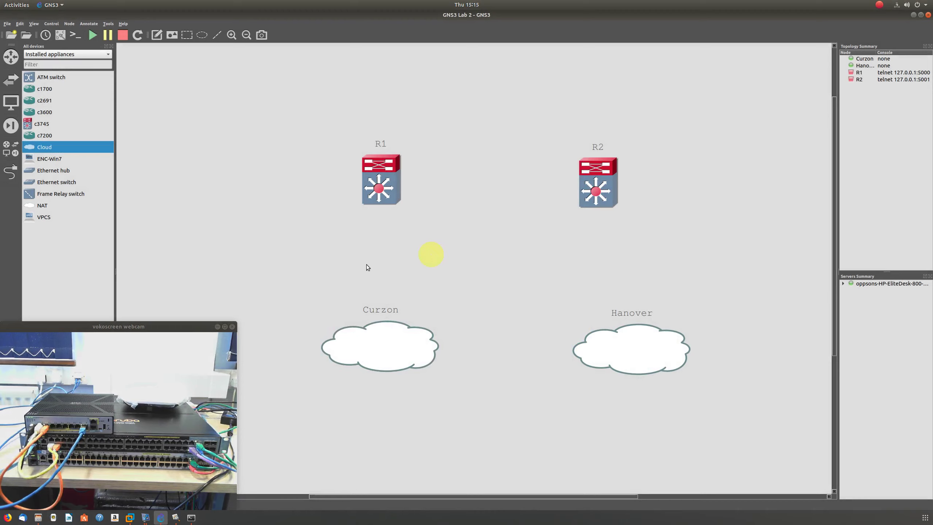
Link interface enp5s0 of the Curzon cloud to FastEthernet1/0 on R1
left_click(10, 171)
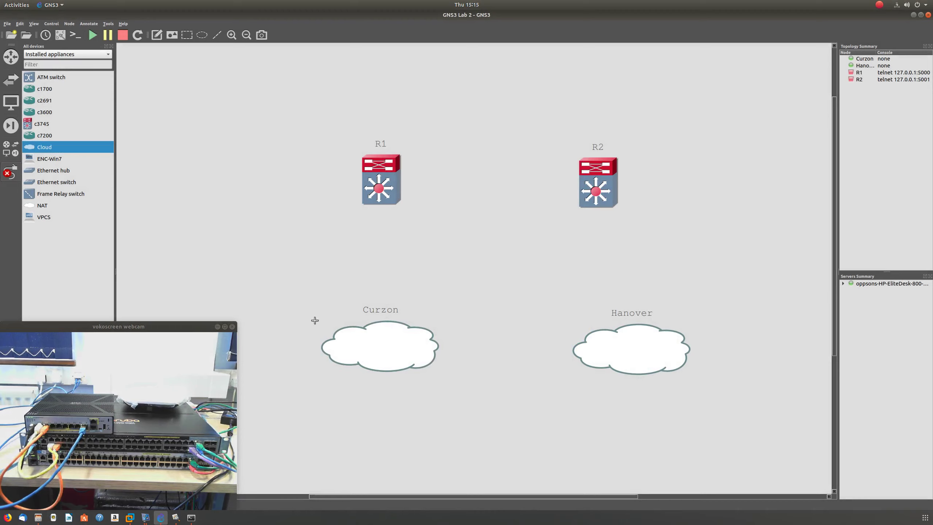
left_click(377, 322)
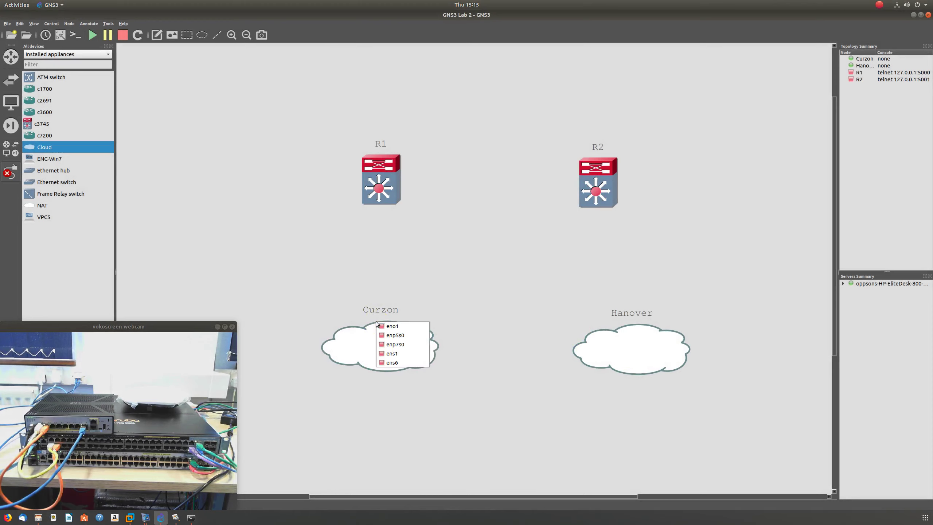
left_click(399, 337)
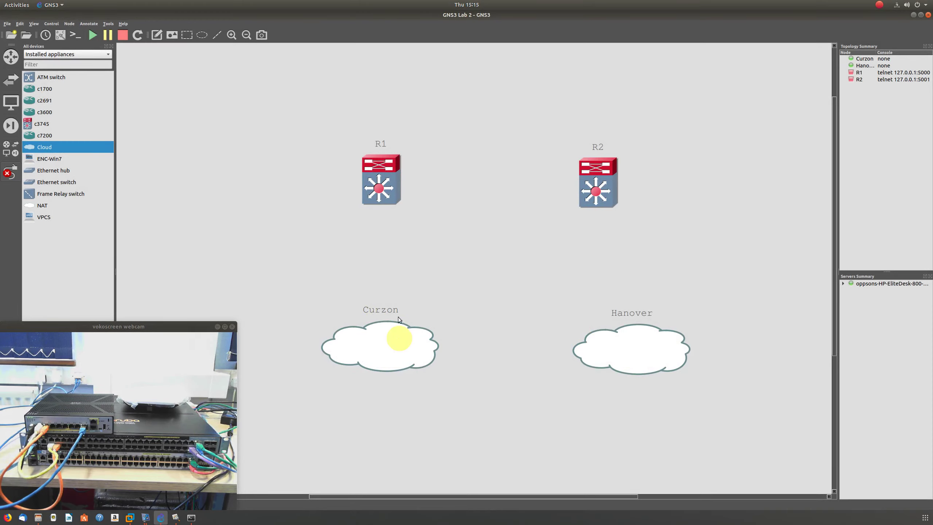
left_click(375, 201)
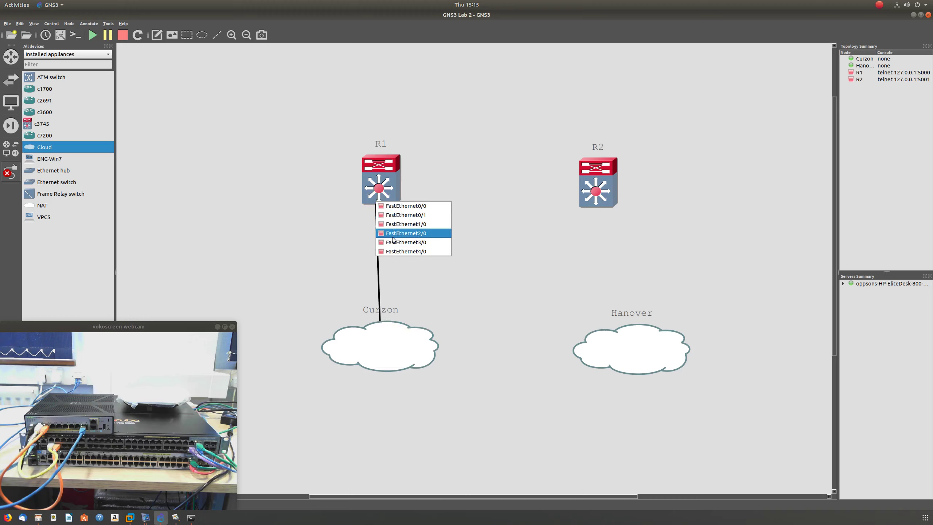
left_click(390, 225)
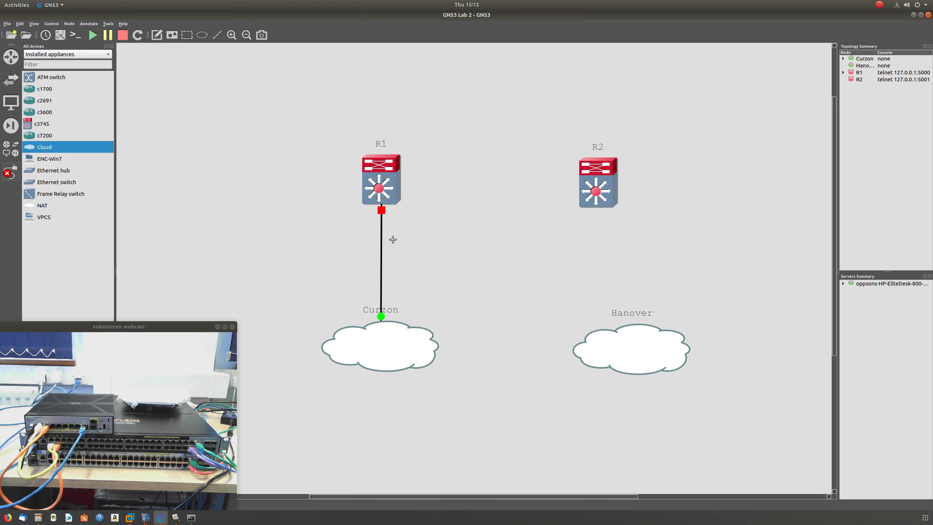
Link interface eno1 of the Curzon cloud to FastEthernet1/0 on R2
left_click(409, 327)
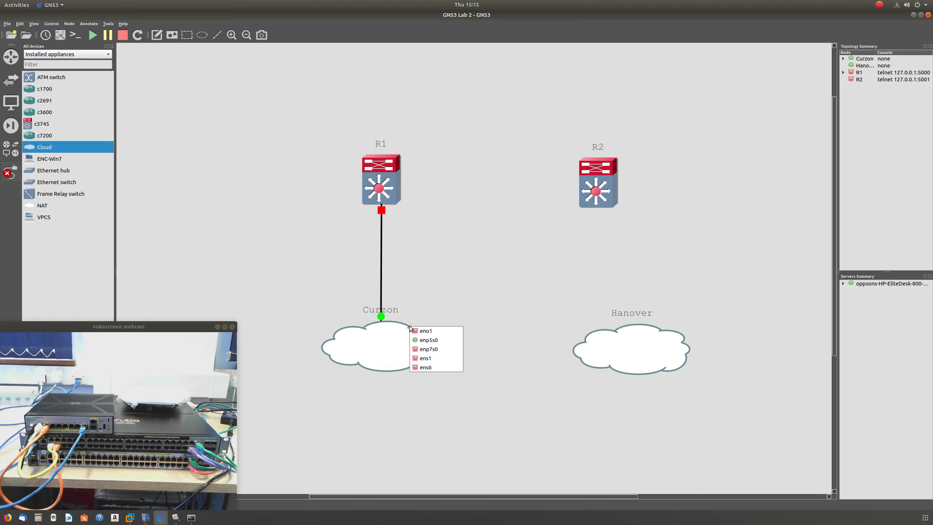
left_click(419, 331)
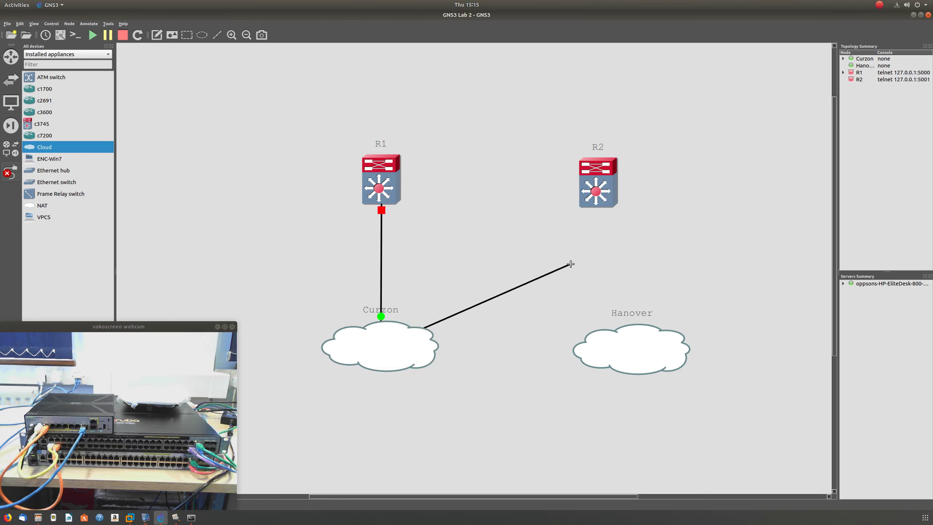
left_click(594, 206)
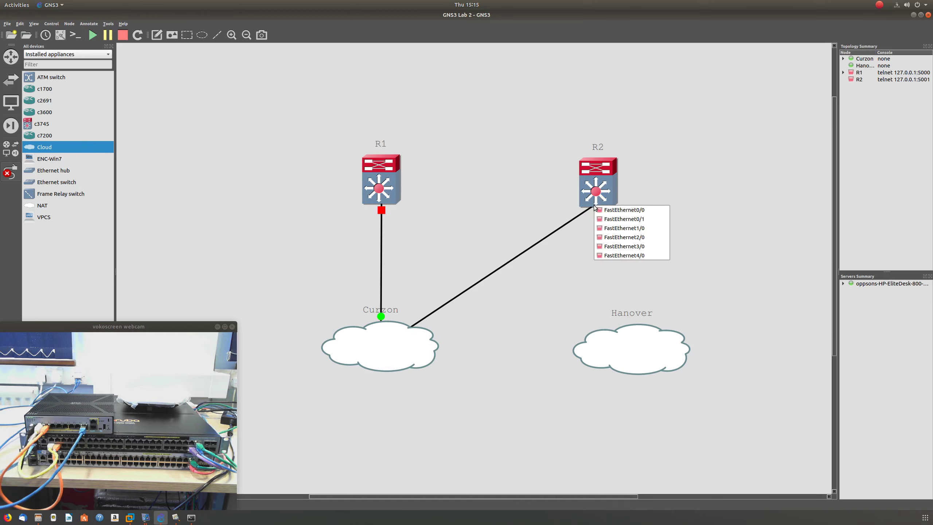
left_click(611, 228)
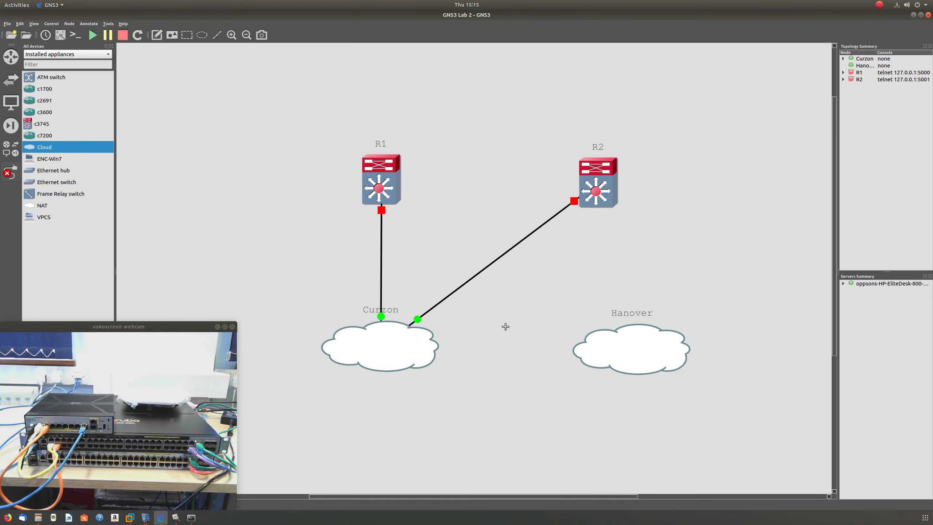
Link interface enp7s0 of the Hanover cloud to FastEthernet2/0 on R1
left_click(615, 330)
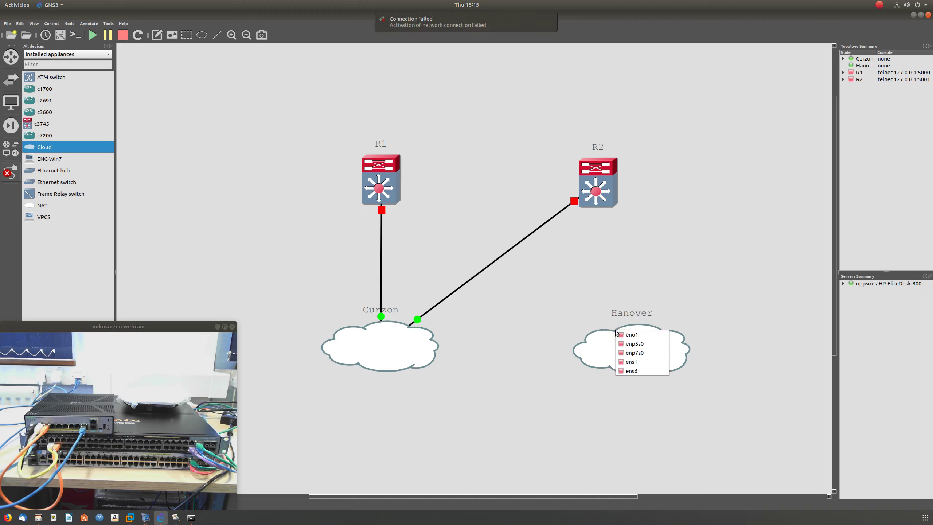
left_click(634, 353)
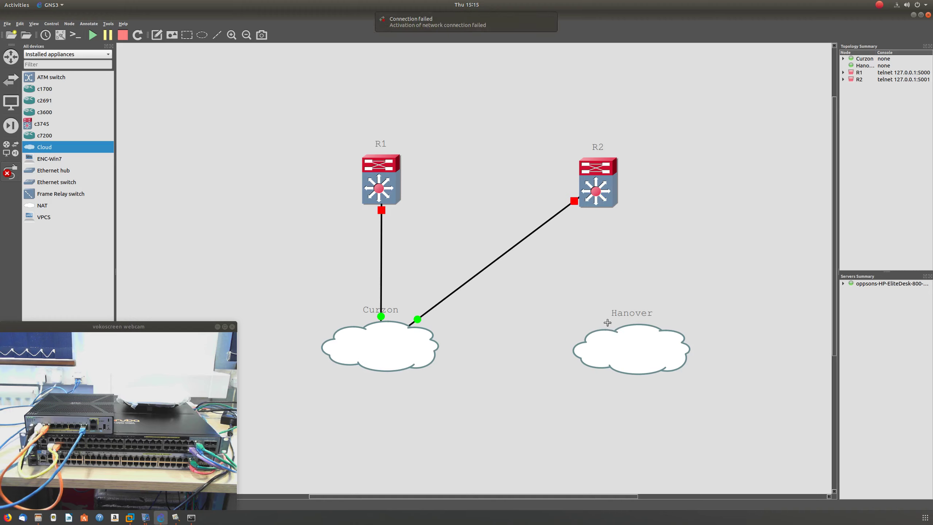
left_click(394, 203)
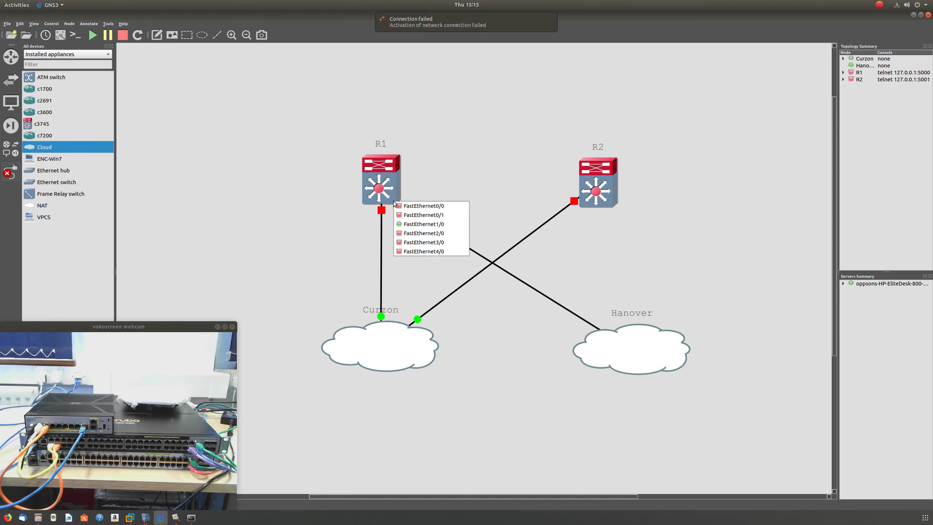
left_click(431, 234)
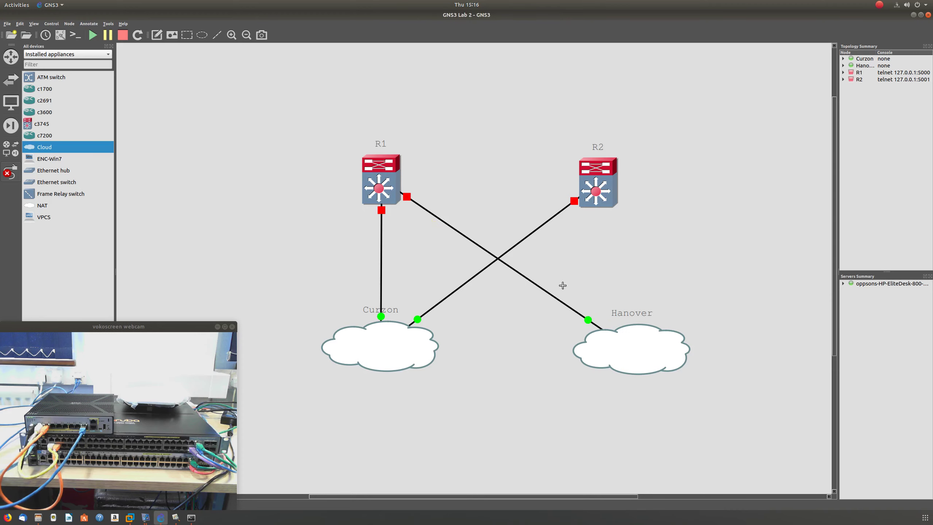
Link interface ens6 of the Hanover cloud to FastEthernet2/0 on R2
left_click(667, 330)
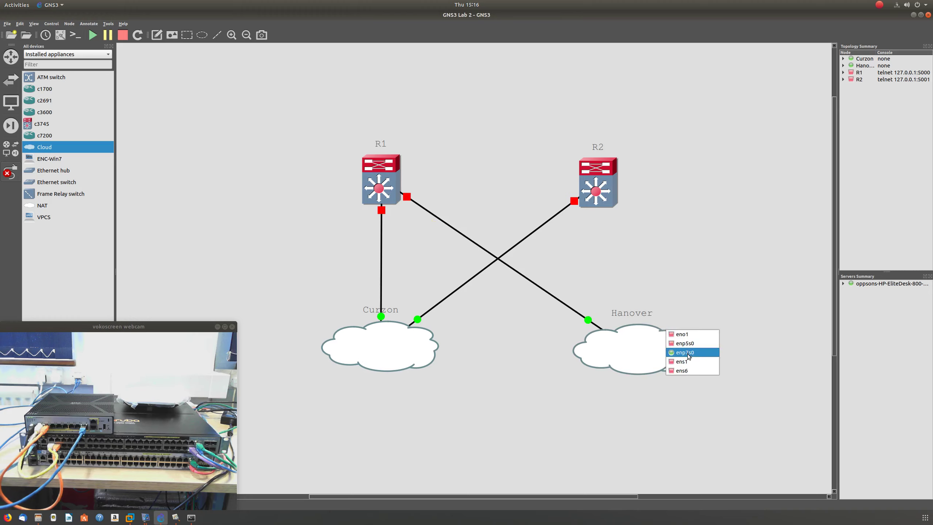
left_click(683, 370)
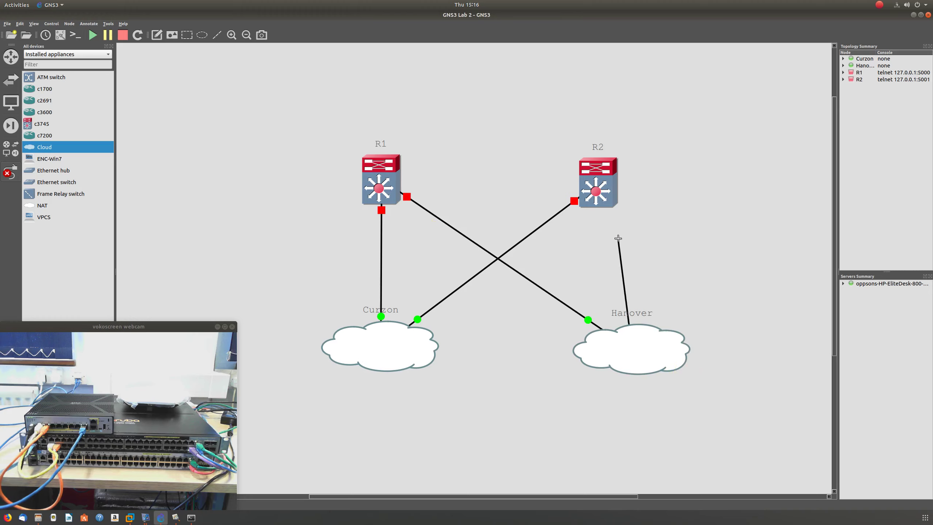
left_click(606, 206)
left_click(652, 236)
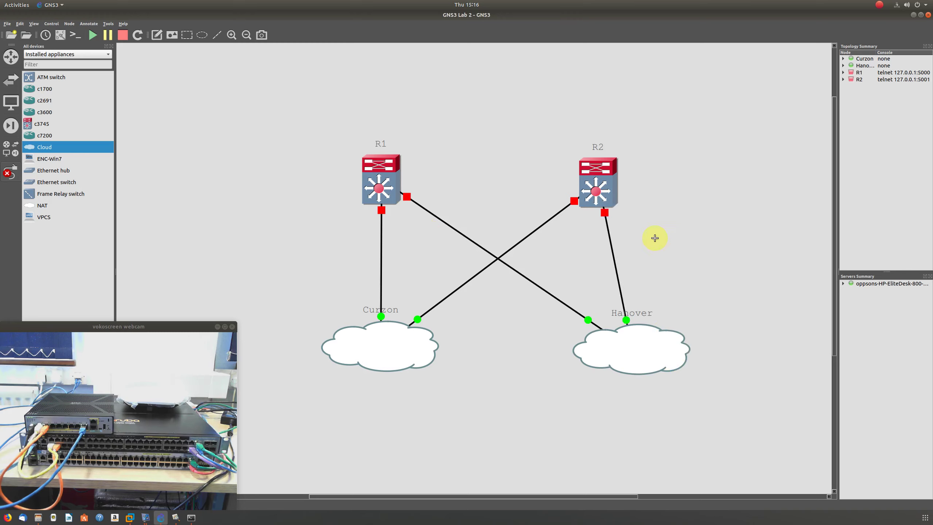
Leave link mode and move R2, Curzon and Hanover so each router is aligned above its cloud
left_click(11, 171)
left_click_drag(603, 178, 643, 176)
left_click_drag(406, 344, 404, 344)
left_click_drag(619, 359, 624, 358)
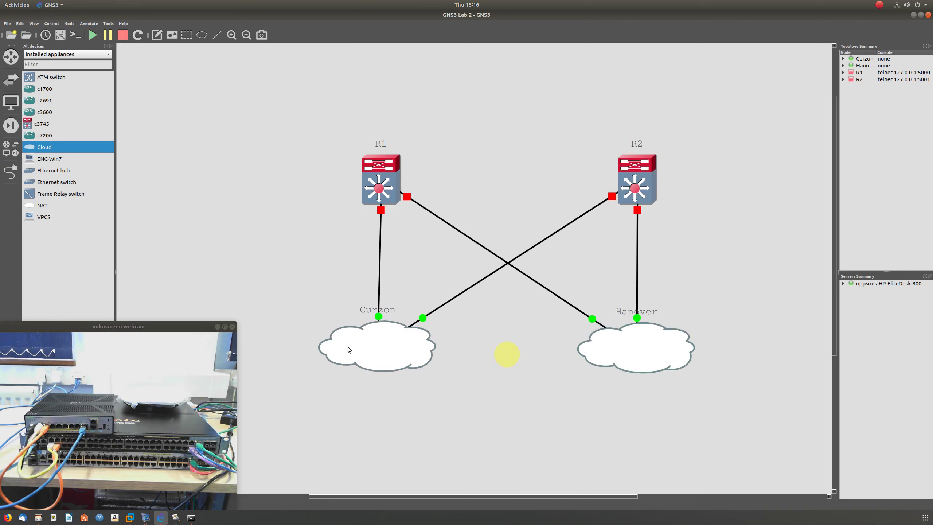
Change the Curzon cloud's symbol to ethernet_switch from the symbols library
right_click(383, 348)
left_click(410, 370)
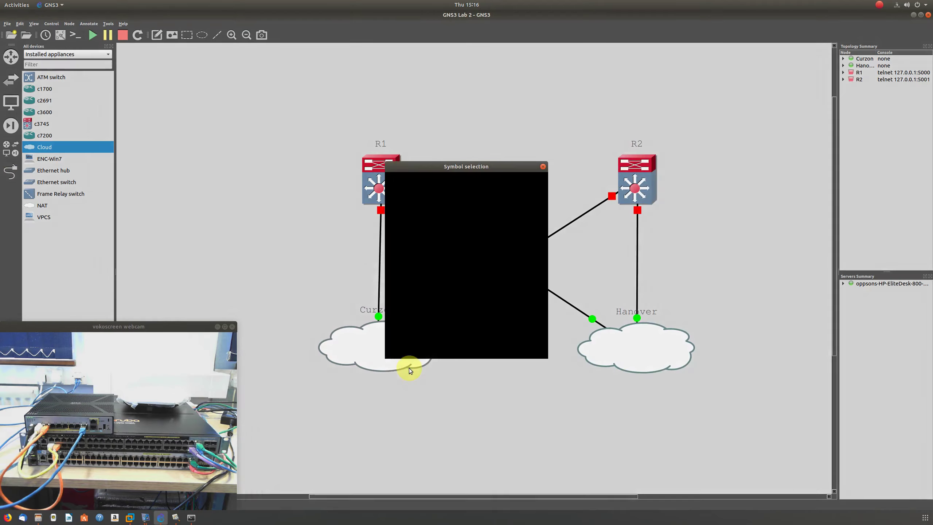
type("eth")
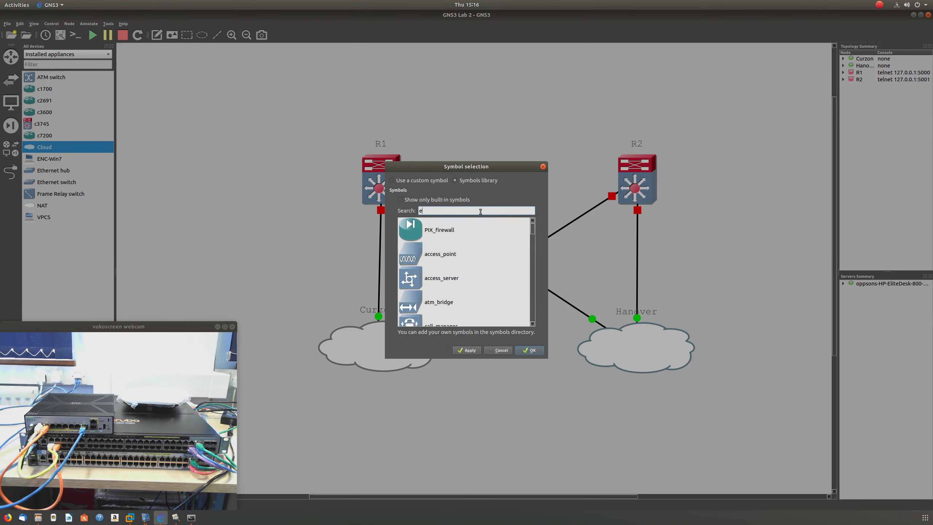
left_click(444, 232)
left_click(467, 350)
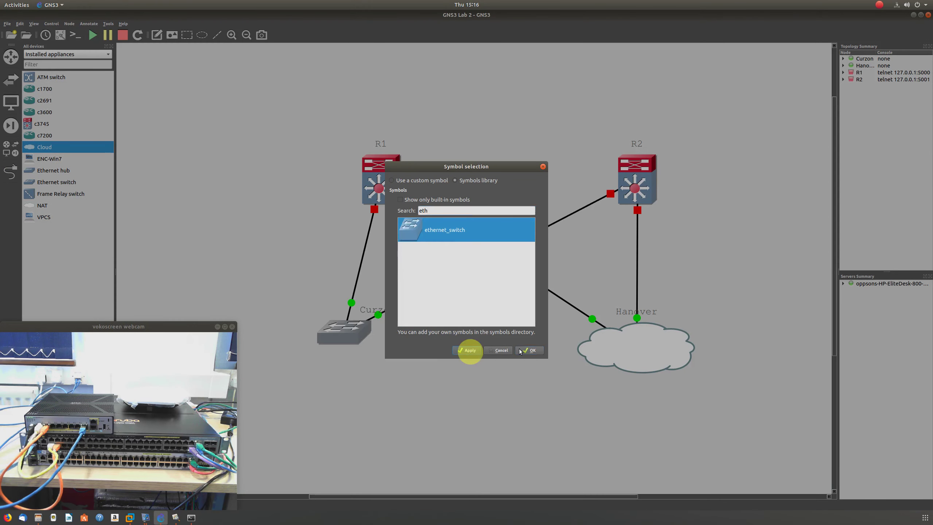
left_click(529, 350)
Change the Hanover cloud's symbol to ethernet_switch from the symbols library
left_click(623, 350)
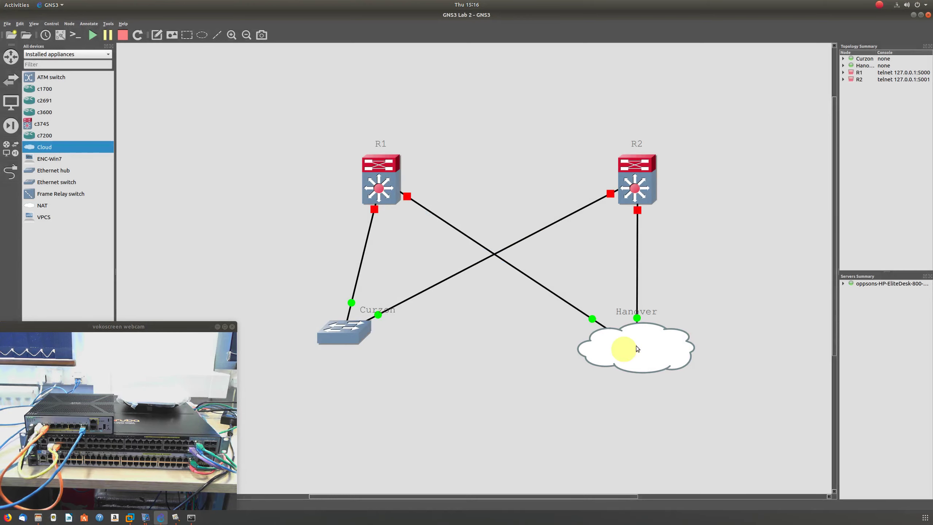
right_click(644, 341)
left_click(669, 364)
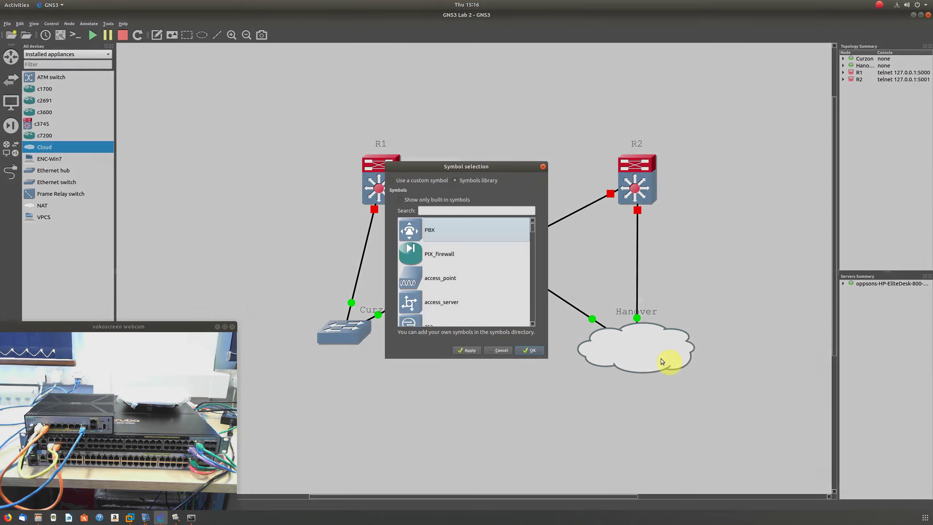
left_click(460, 210)
type("e")
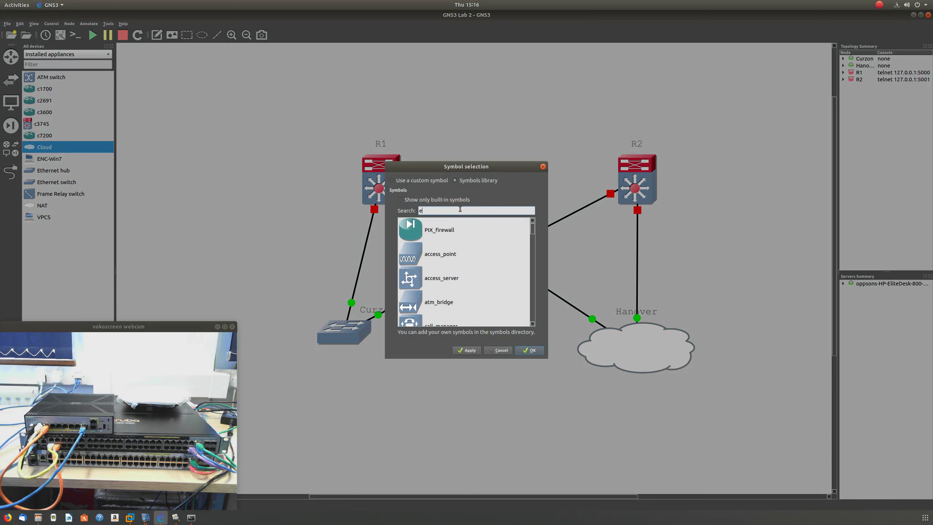
type("th")
left_click(454, 230)
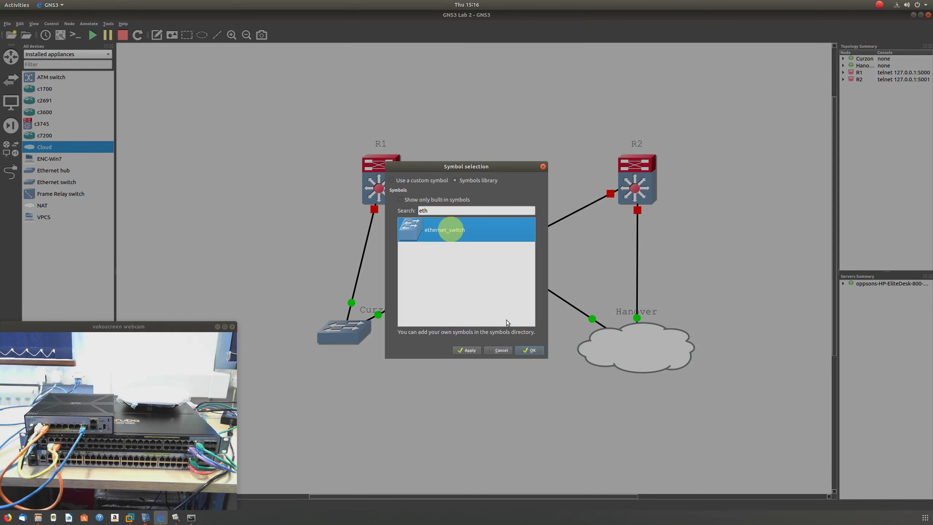
left_click(470, 351)
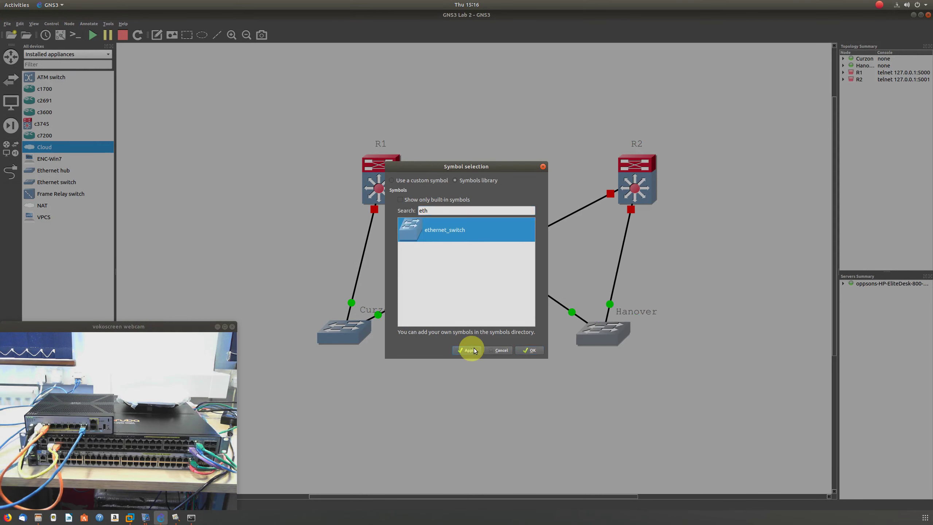
left_click(525, 350)
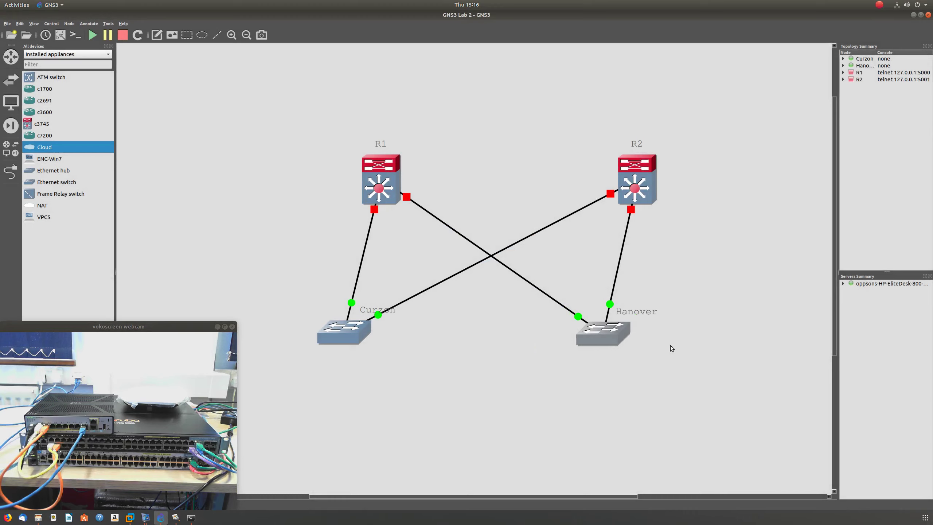
Reposition Hanover, Curzon and R1 so the R1–Curzon and R2–Hanover links run almost vertically
left_click_drag(607, 334, 627, 341)
left_click_drag(365, 329, 381, 333)
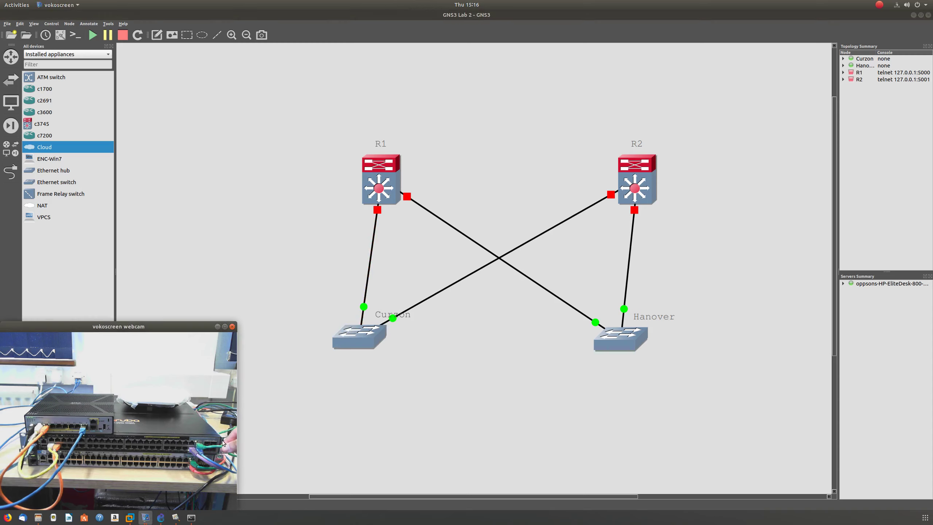
left_click(419, 302)
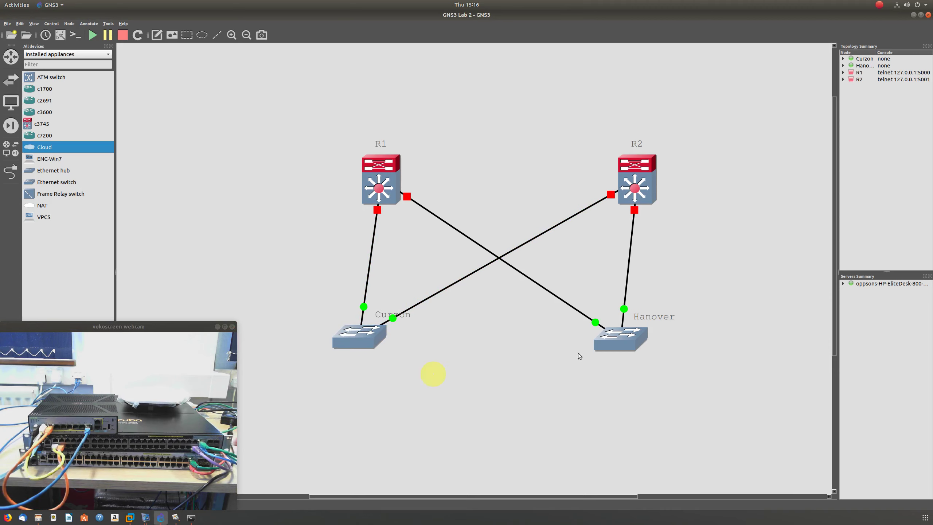
left_click_drag(618, 348, 627, 351)
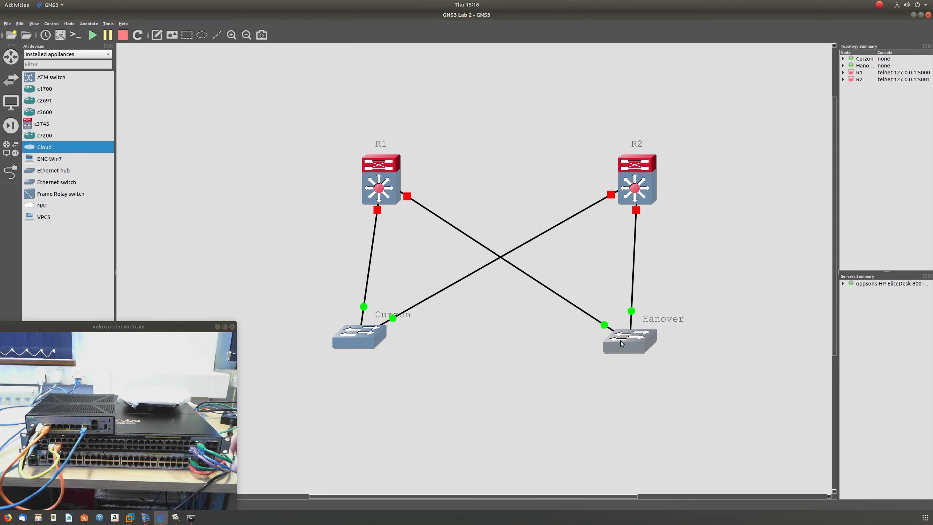
left_click(591, 318)
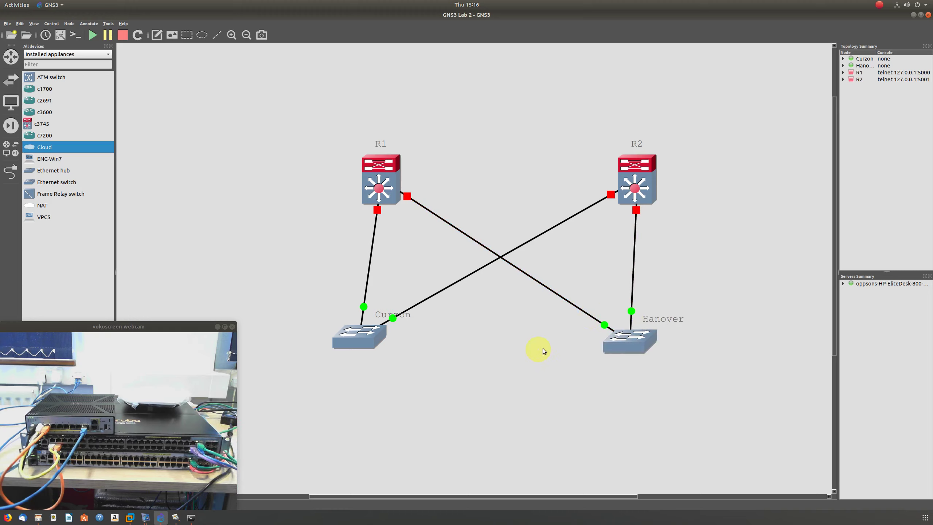
left_click_drag(379, 199, 366, 197)
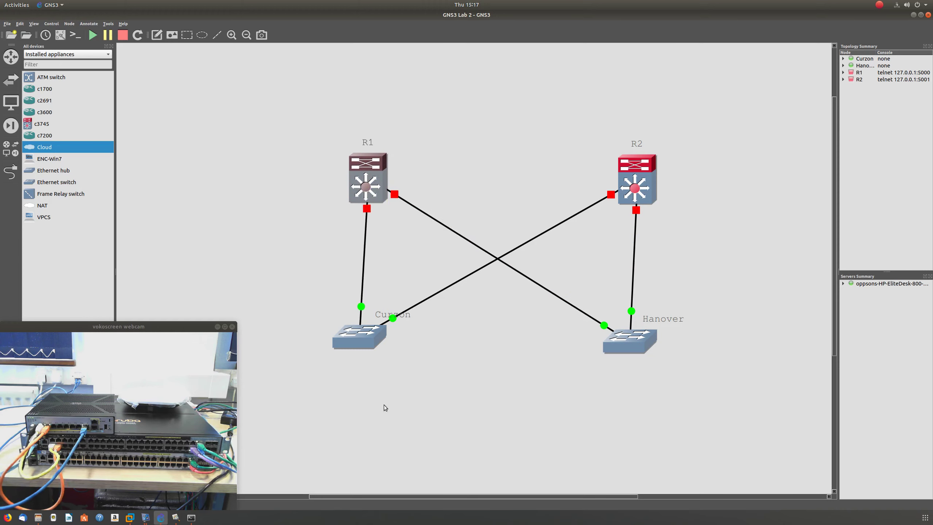
left_click(202, 455)
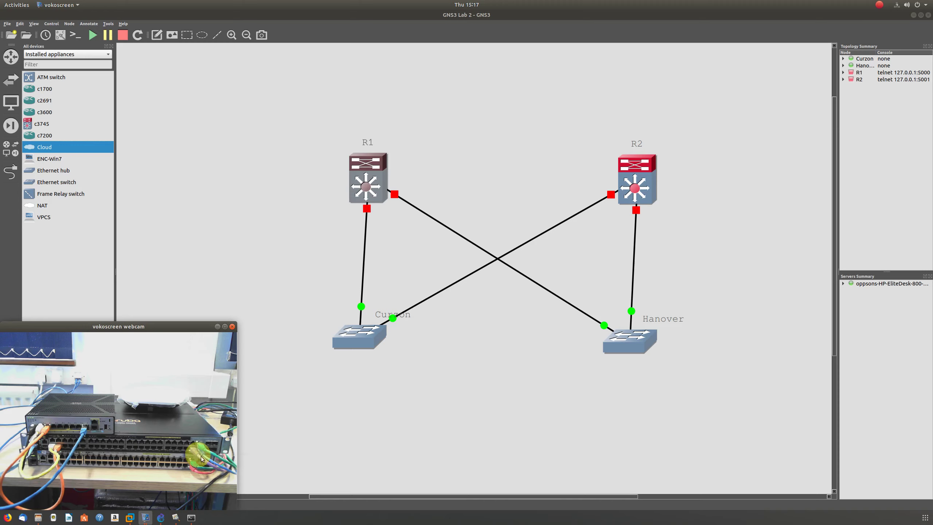
left_click_drag(369, 189, 354, 188)
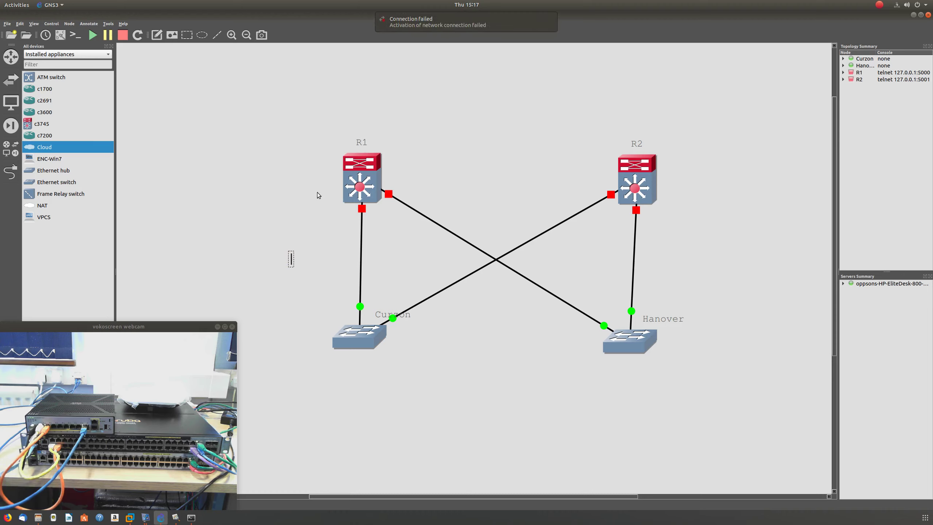
Add a text note reading 172.16.254.8/30 and place it beside the R1–Curzon link
type("172")
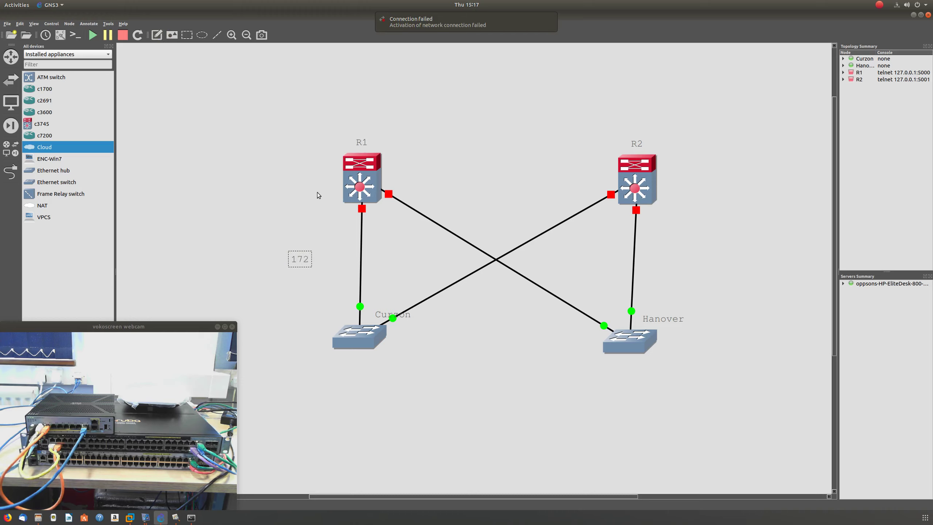
type(".16.2")
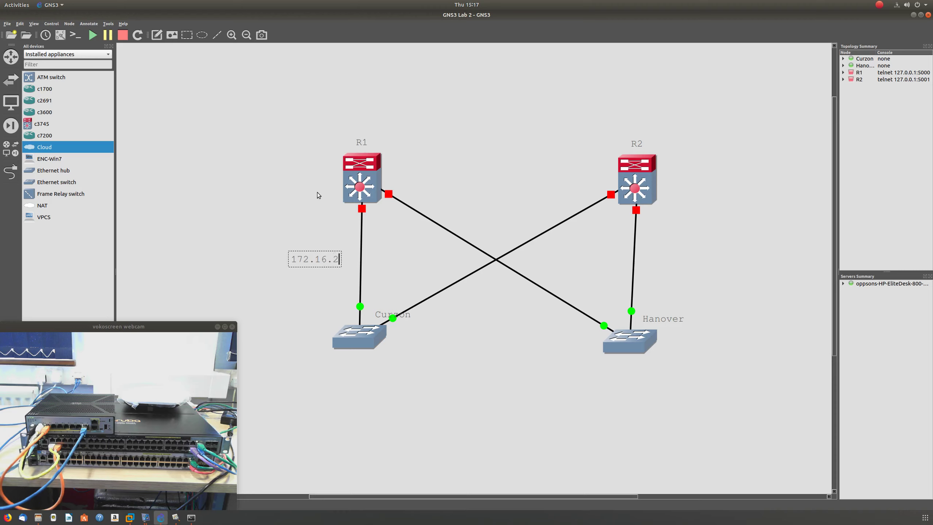
type("54.")
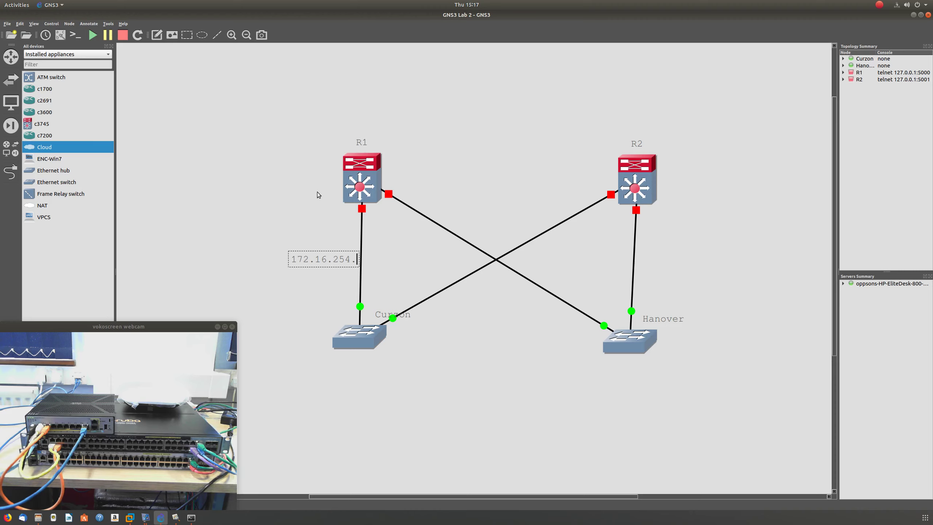
type("8/30")
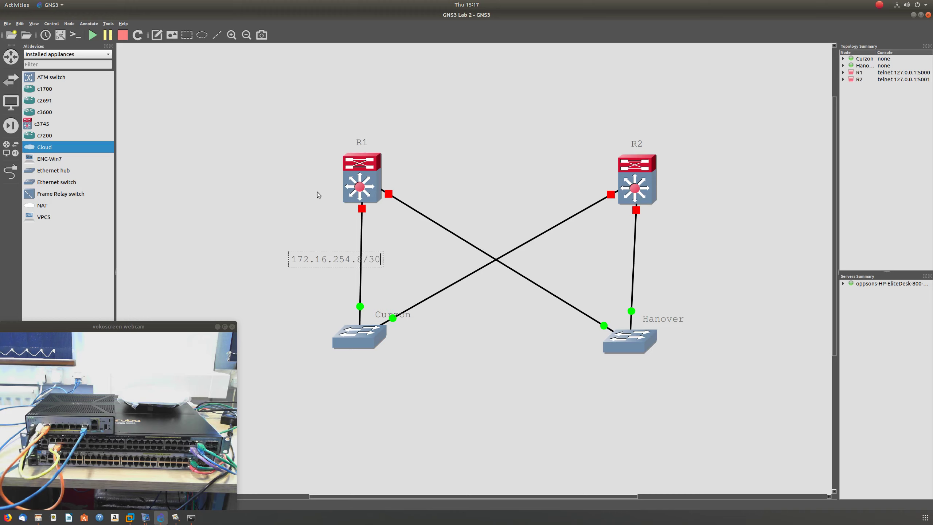
left_click(312, 328)
left_click_drag(346, 264, 315, 259)
left_click(416, 235)
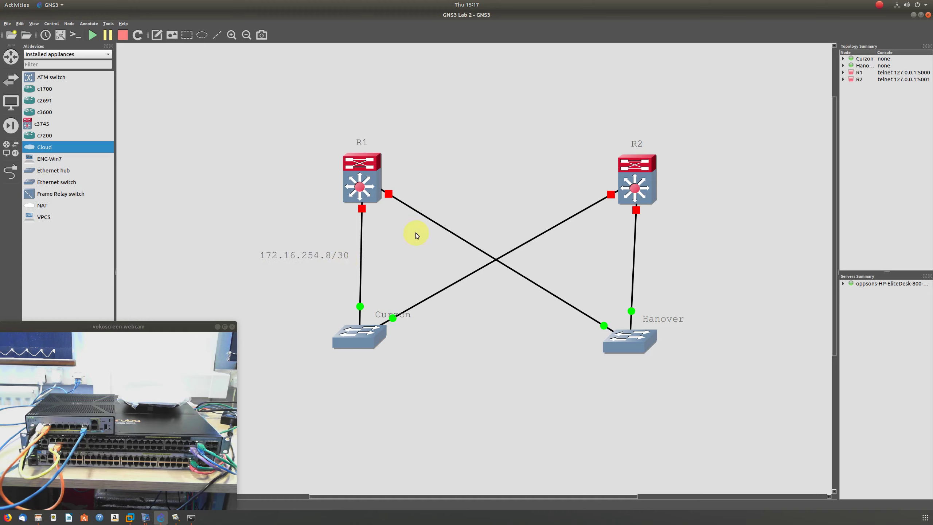
Duplicate the 172.16.254.8/30 note and place the copy on the R2–Curzon link
left_click(323, 256)
right_click(323, 255)
left_click(342, 258)
left_click_drag(337, 280, 445, 280)
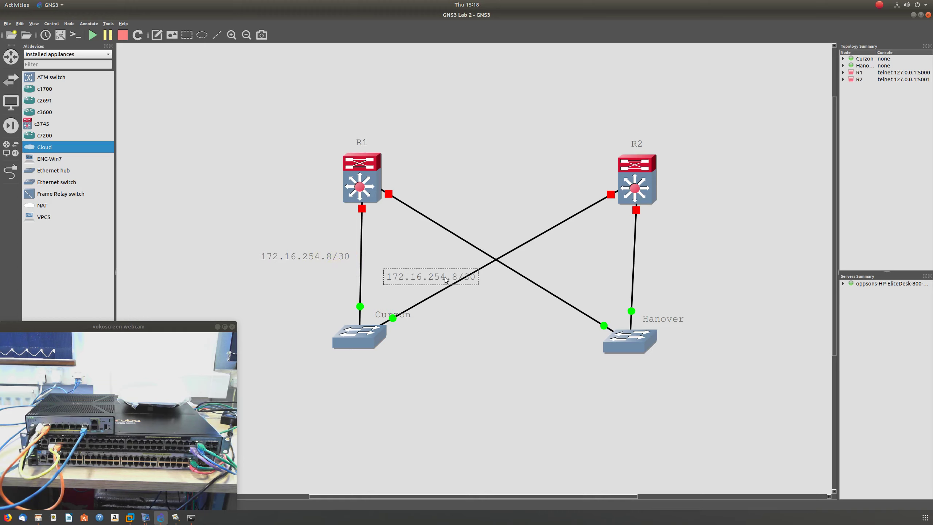
left_click_drag(446, 279, 554, 230)
Change the text of the note on the R2–Curzon link to 172.16.254.12/30
double_click(555, 230)
key("Right")
key("Left")
key("Left")
key("Left")
key("Left")
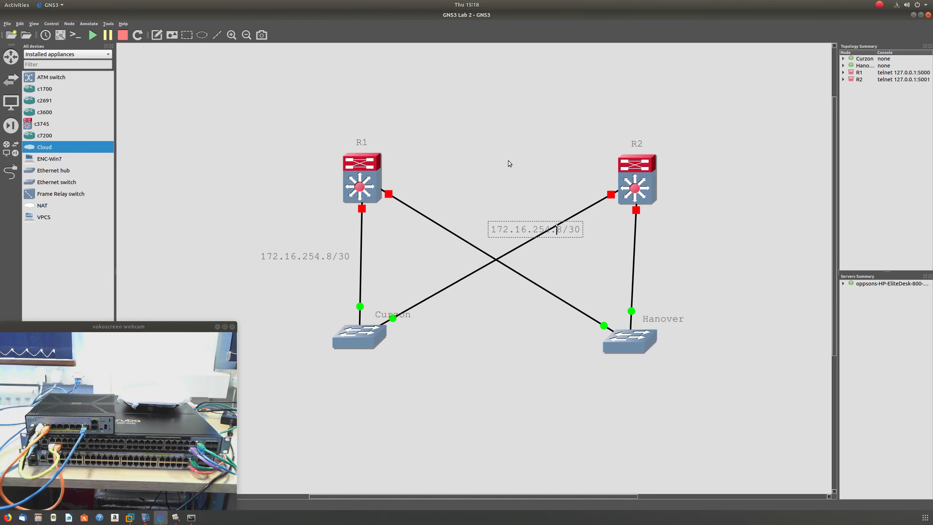
key("Delete")
type("12")
left_click(521, 182)
double_click(569, 230)
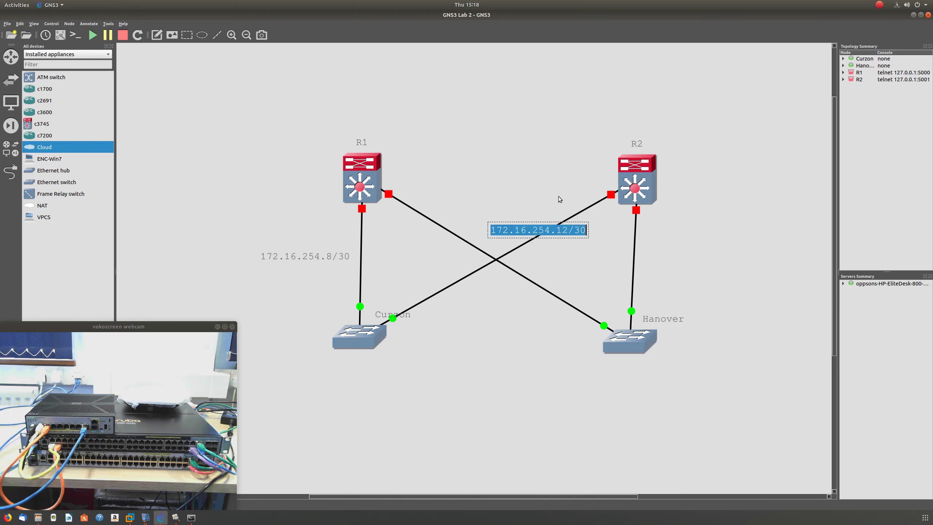
left_click(564, 183)
Duplicate the 172.16.254.12/30 note and place the copy on the R1–Hanover link
left_click(547, 229)
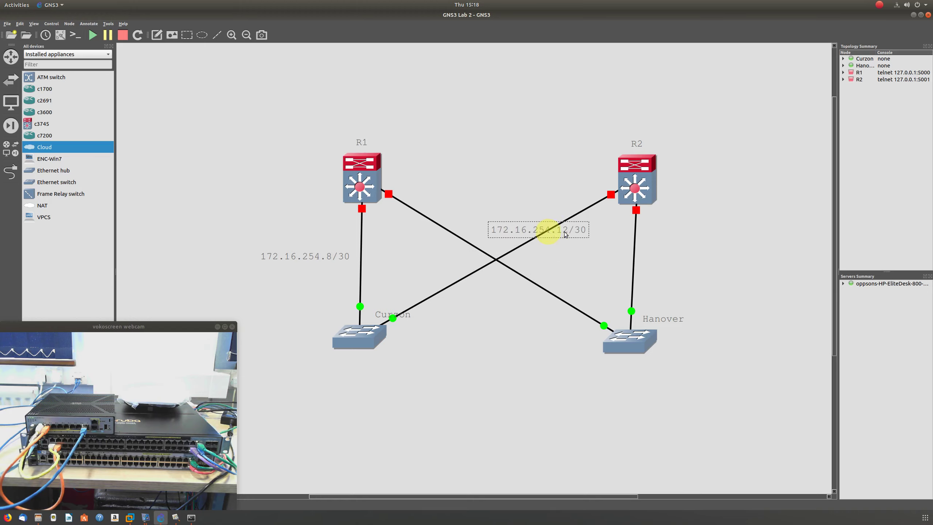
right_click(575, 227)
left_click(597, 238)
left_click_drag(587, 250, 564, 291)
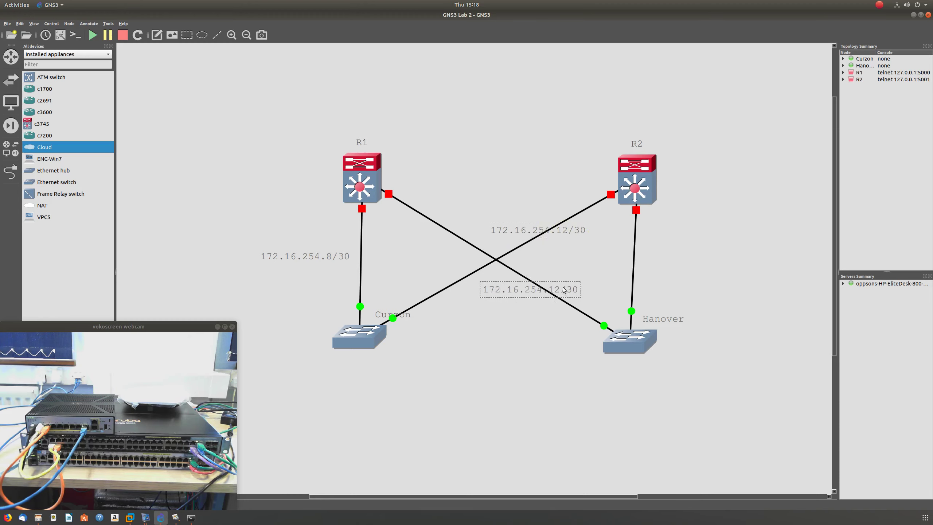
Change the text of the note on the R1–Hanover link to 172.16.254.16/30
double_click(564, 290)
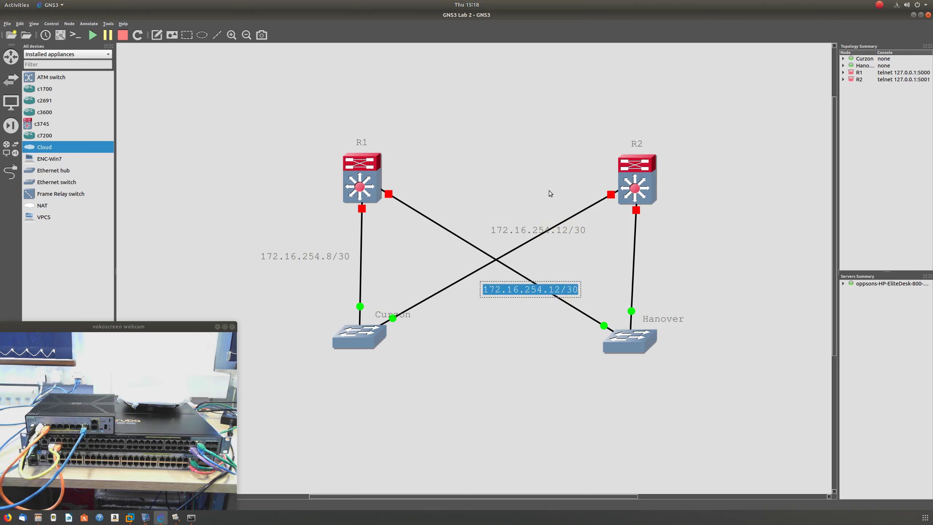
key("BackSpace")
type("6")
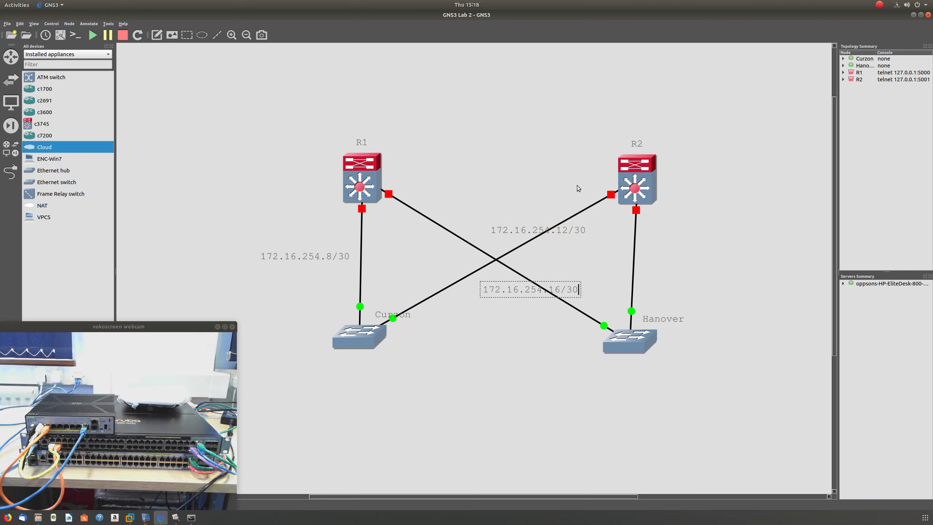
left_click(600, 262)
left_click(538, 291)
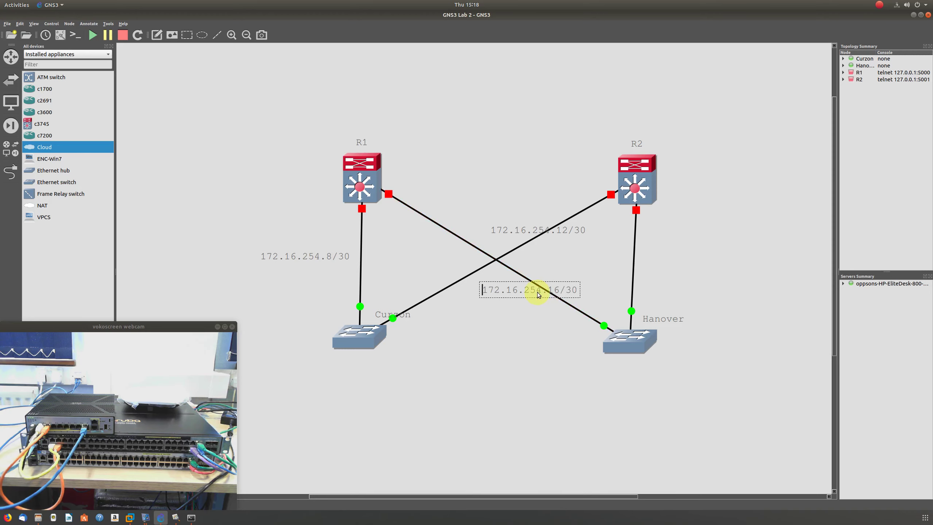
Duplicate the 172.16.254.16/30 note and place the copy on the R2–Hanover link
scroll(514, 223, "right", 2)
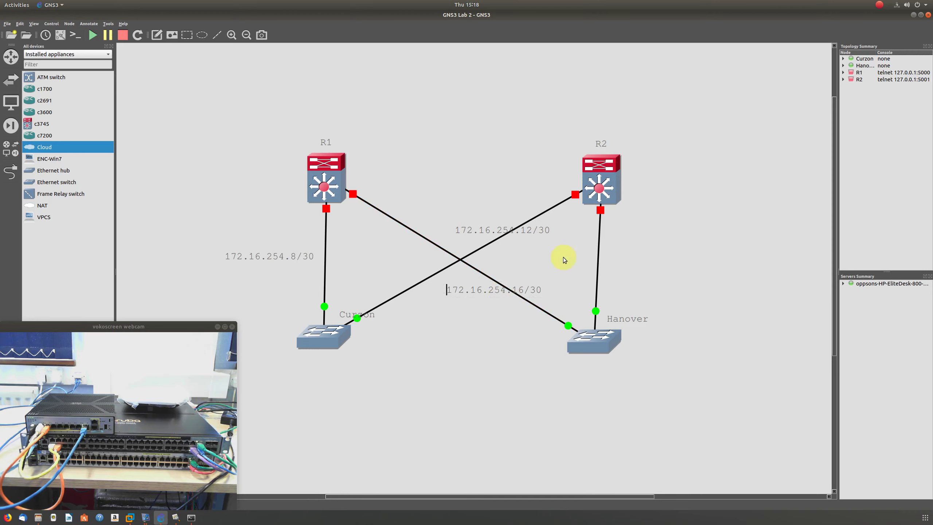
left_click(528, 293)
right_click(528, 291)
left_click(537, 304)
left_click_drag(537, 311, 637, 264)
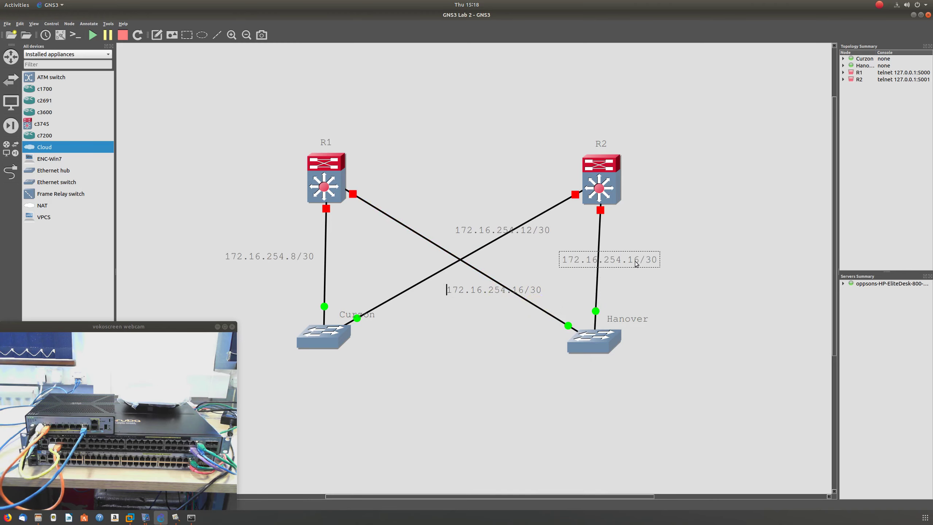
Change the text of the note on the R2–Hanover link to 172.16.254.20/30
double_click(636, 264)
key("Right")
key("Left")
key("Left")
key("Left")
key("Left")
key("Delete")
key("BackSpace")
type("20")
left_click(575, 260)
key("ctrl+a")
key("Right")
left_click(740, 195)
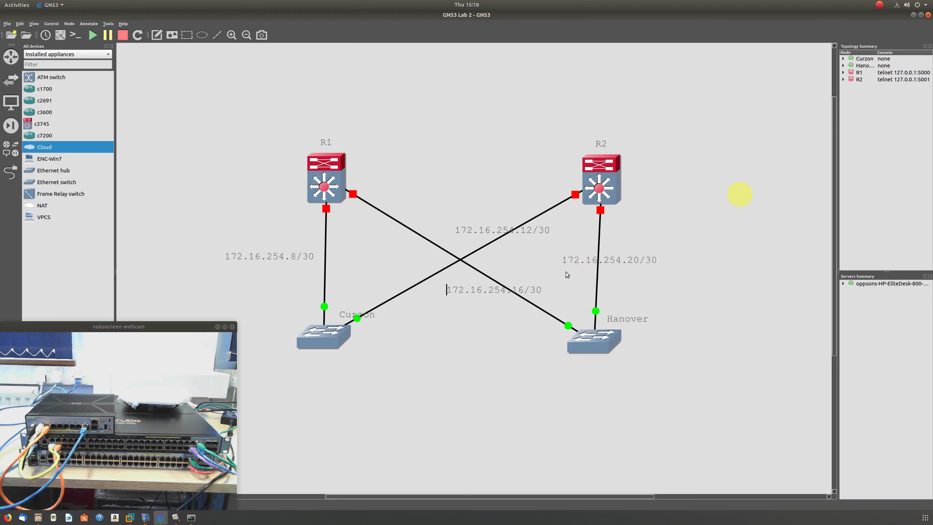
key("ctrl+a")
key("Right")
left_click(698, 206)
Nudge the 172.16.254.20/30 note slightly down and shift Hanover so its link to R2 runs vertically
left_click_drag(627, 261, 625, 267)
left_click(704, 262)
left_click_drag(596, 327, 604, 333)
left_click(517, 294)
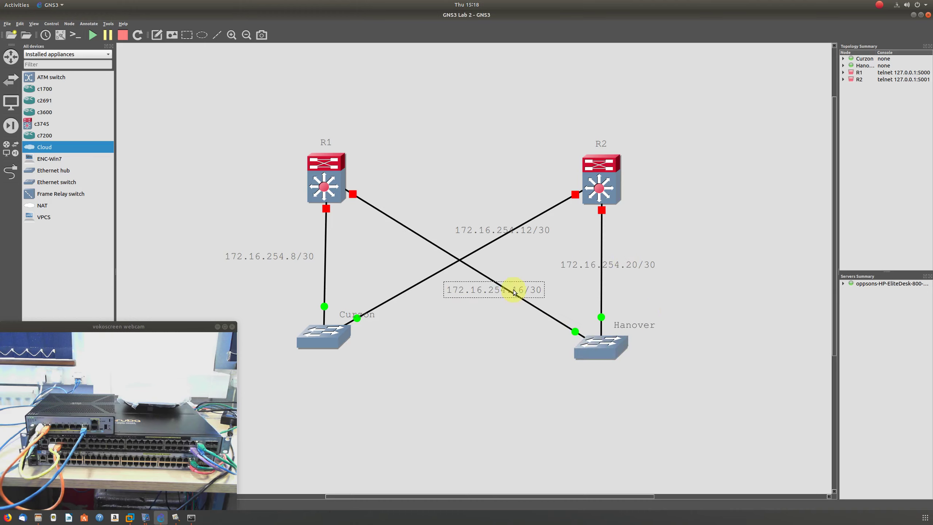
left_click(559, 293)
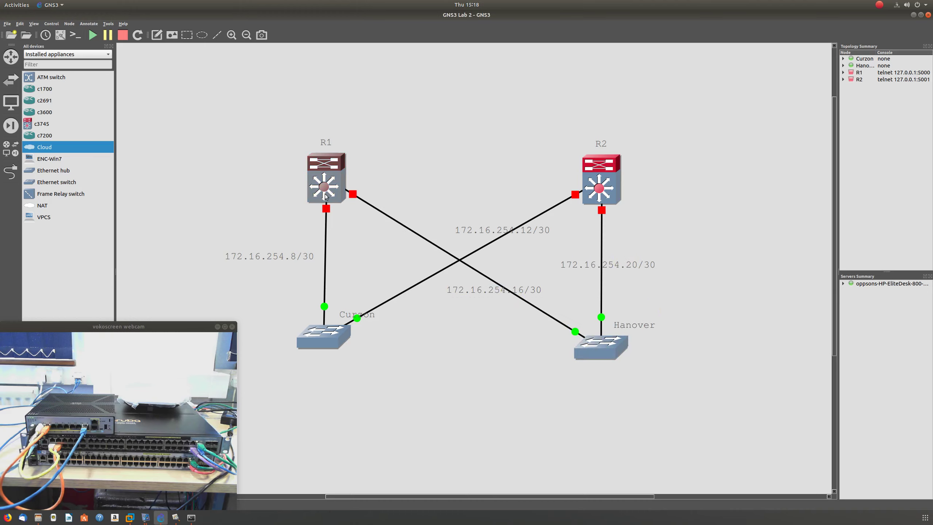
Move the Curzon and Hanover name labels beneath their switch icons
left_click_drag(359, 315, 319, 355)
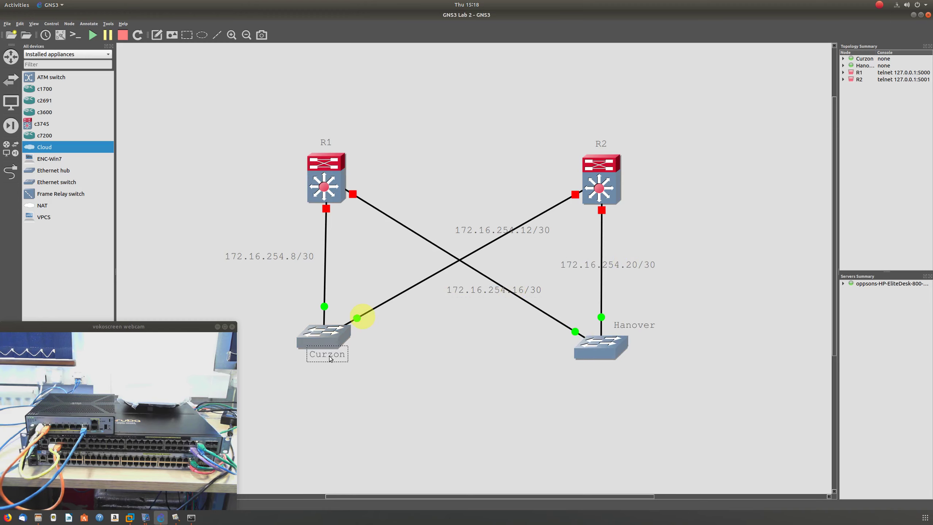
left_click(374, 357)
left_click_drag(624, 325, 589, 366)
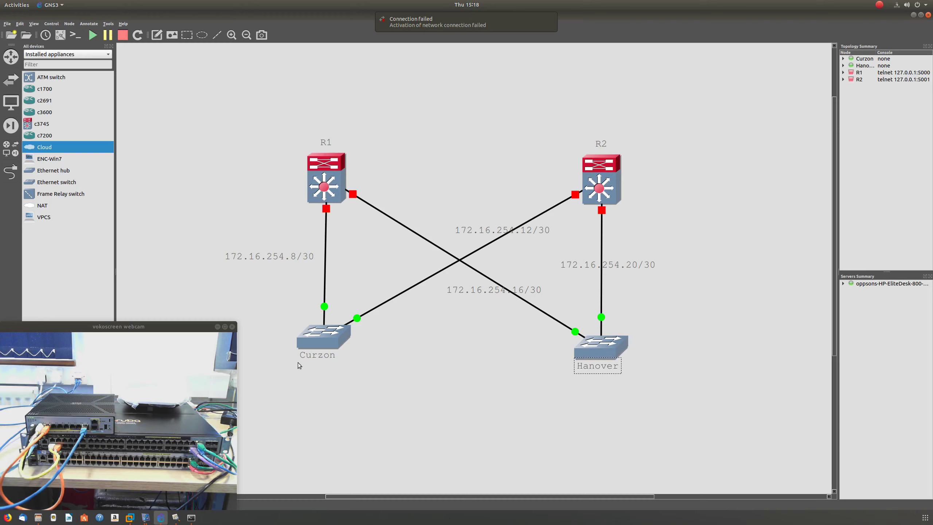
left_click_drag(592, 368, 588, 368)
left_click(560, 362)
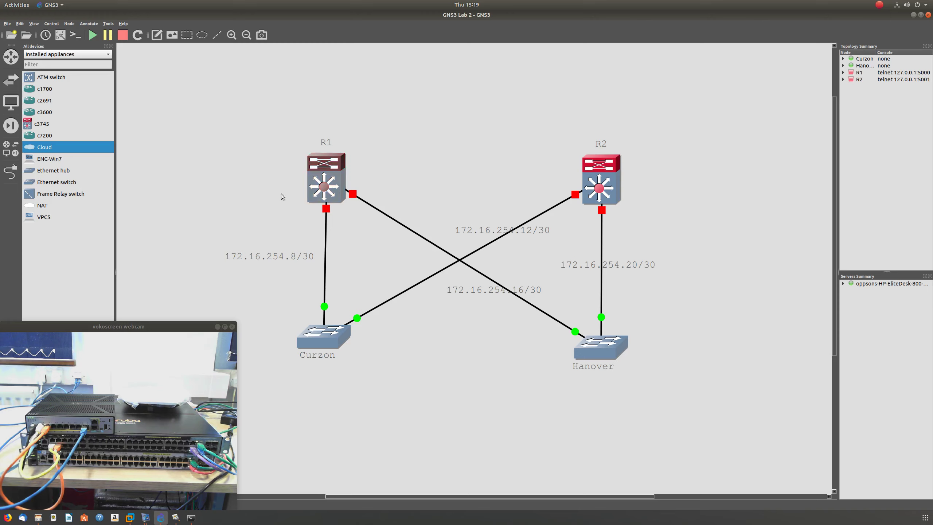
Start routers R1 and R2
right_click(323, 186)
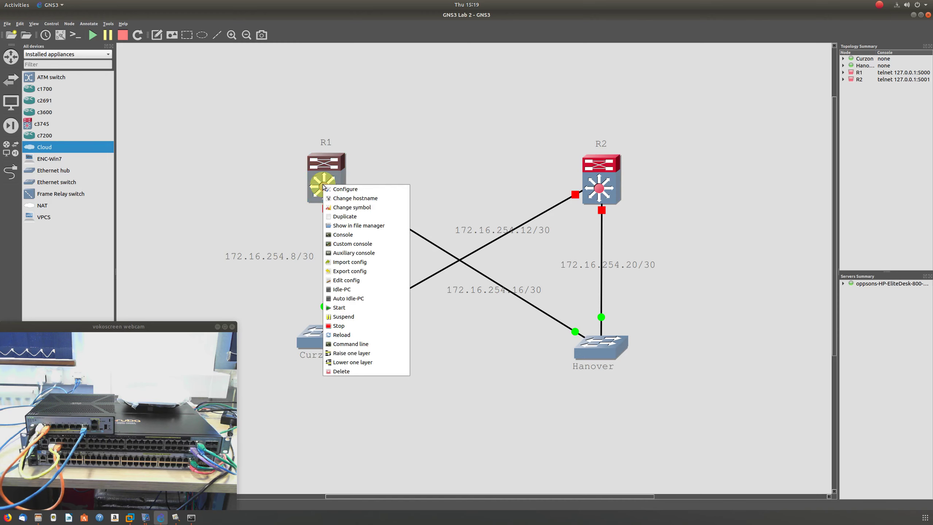
left_click(342, 308)
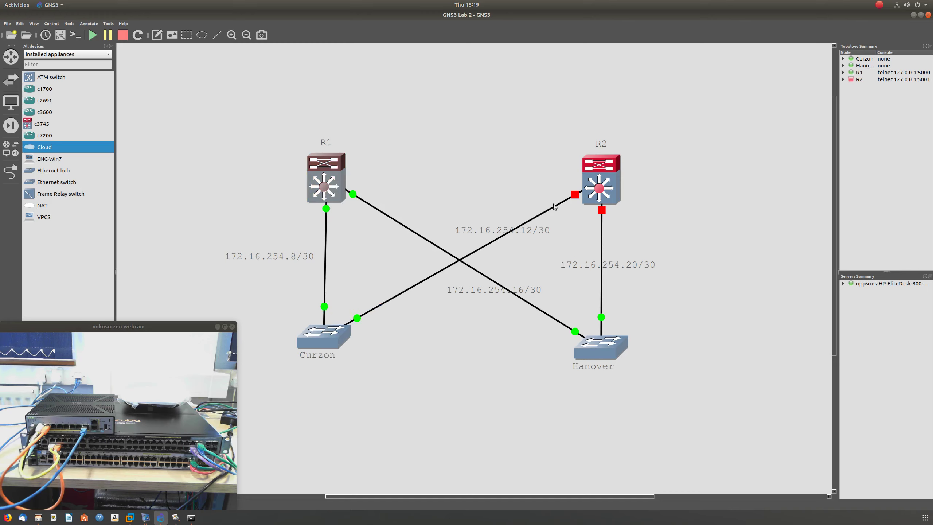
right_click(596, 187)
left_click(612, 307)
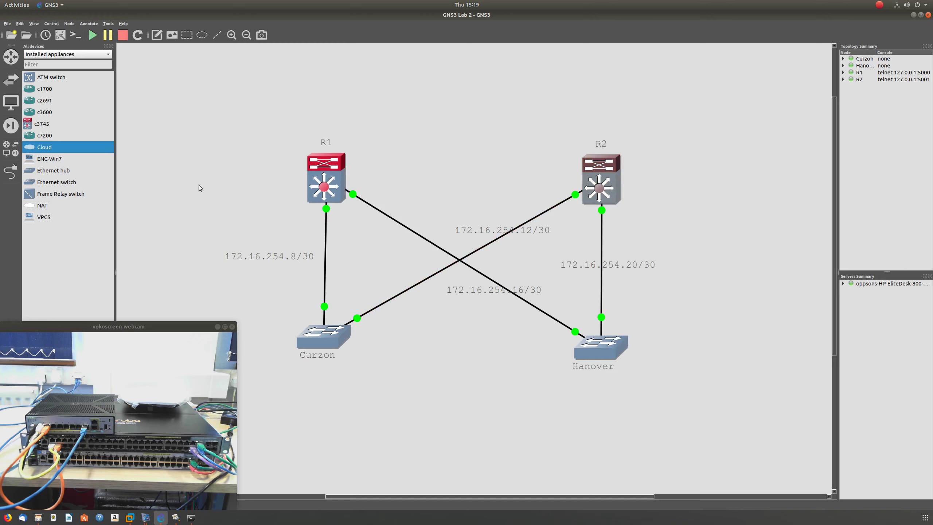
Add a text note reading "no switchport" beside Curzon's end of the R1 link
left_click(157, 35)
left_click(294, 312)
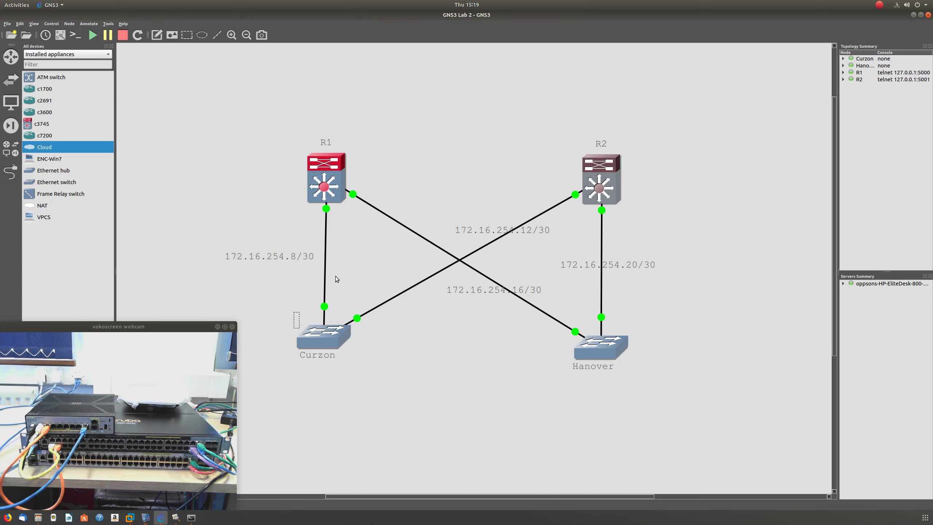
type("n")
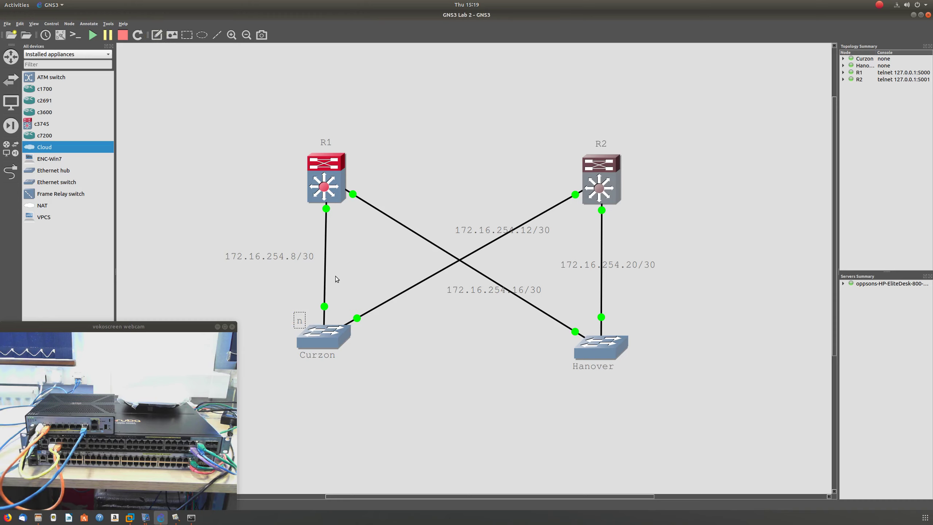
type("o switchporty")
left_click(349, 276)
mouse_move(340, 322)
left_mouse_down()
mouse_move(280, 316)
mouse_move(575, 342)
mouse_move(563, 342)
mouse_move(660, 334)
left_mouse_up()
Duplicate the "no switchport" note for Curzon's end of the R2 link and for both link ends at Hanover
right_click(283, 317)
left_click(294, 319)
right_click(405, 328)
left_click(415, 330)
right_click(563, 342)
left_click(573, 344)
left_click(660, 360)
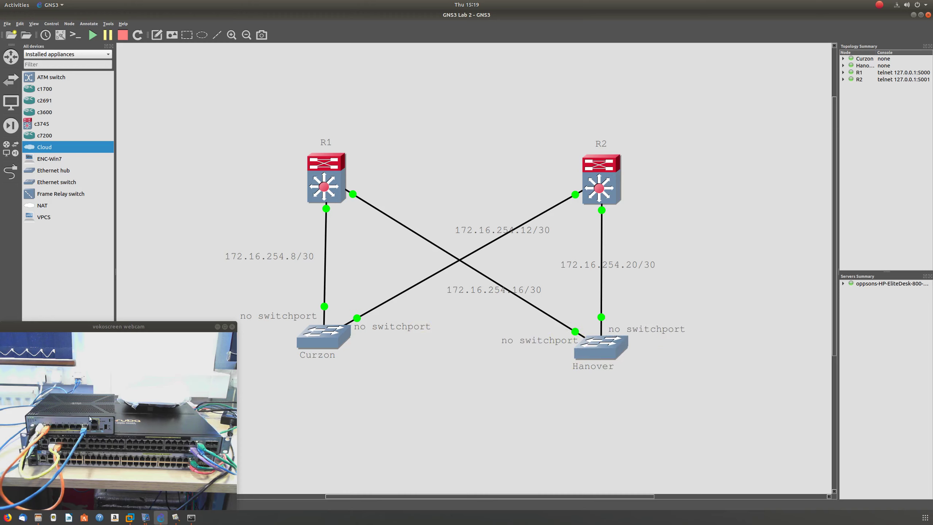
left_click(157, 446)
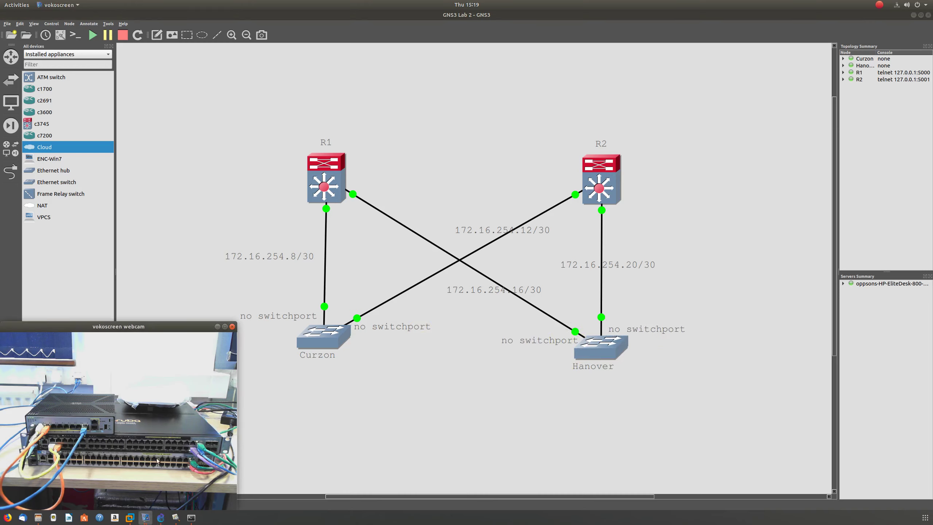
left_click(171, 459)
left_click(188, 444)
left_click(319, 324)
left_click(345, 293)
left_click(562, 335)
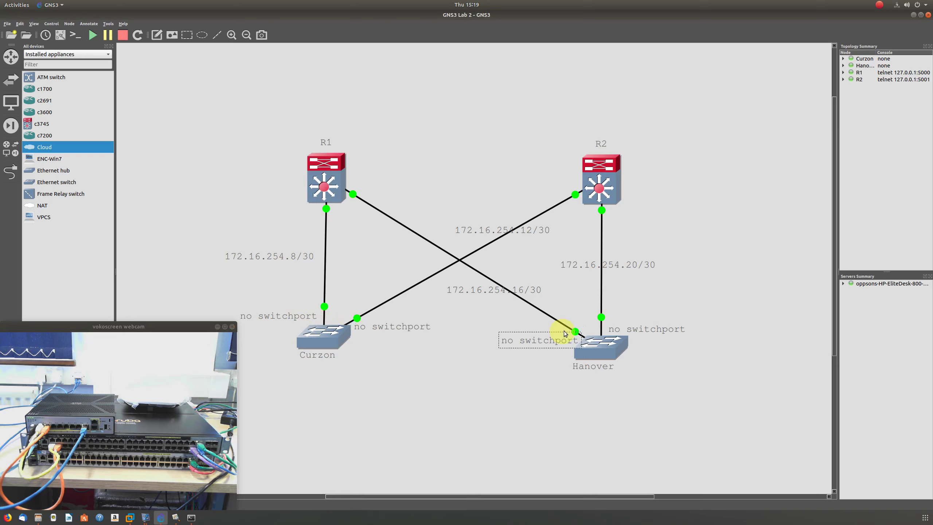
left_click(651, 330)
left_click(370, 389)
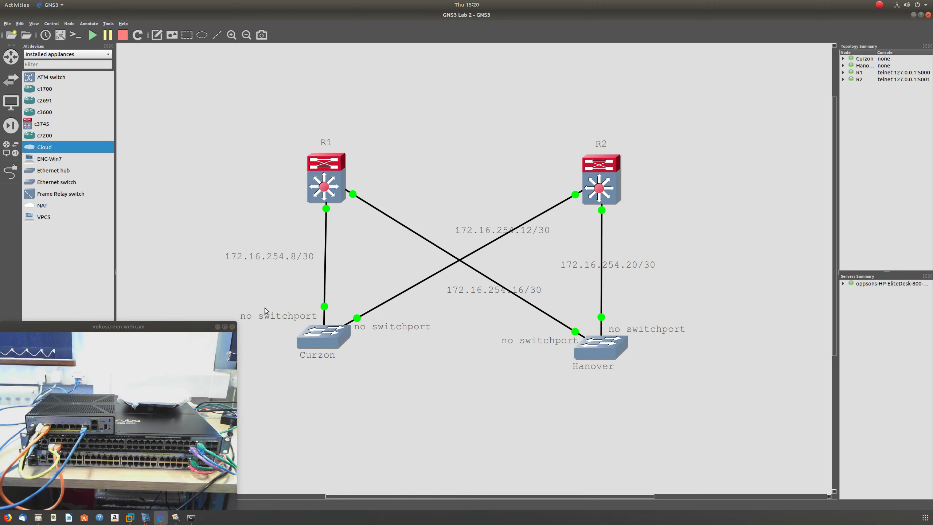
Duplicate the "no switchport" note beside Curzon's R1 link, place the copy below it and change its text to 1008
left_click(273, 317)
right_click(288, 317)
left_click(302, 322)
left_click_drag(298, 329, 286, 350)
double_click(287, 352)
type("1")
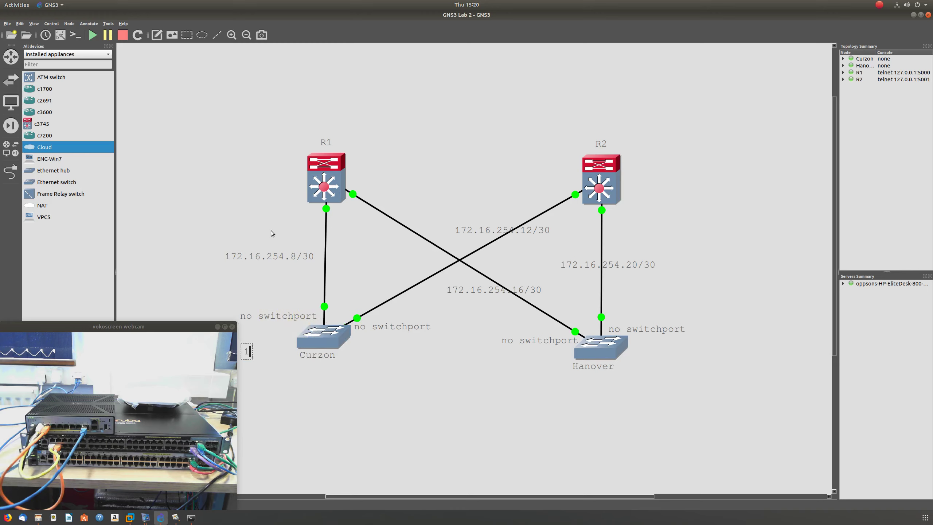
type("008")
left_click(270, 371)
left_click_drag(262, 355, 266, 344)
double_click(267, 340)
key("Right")
Duplicate the 1008 note, change the copy to 1012 and place it above Curzon's end of the R2 link
right_click(267, 343)
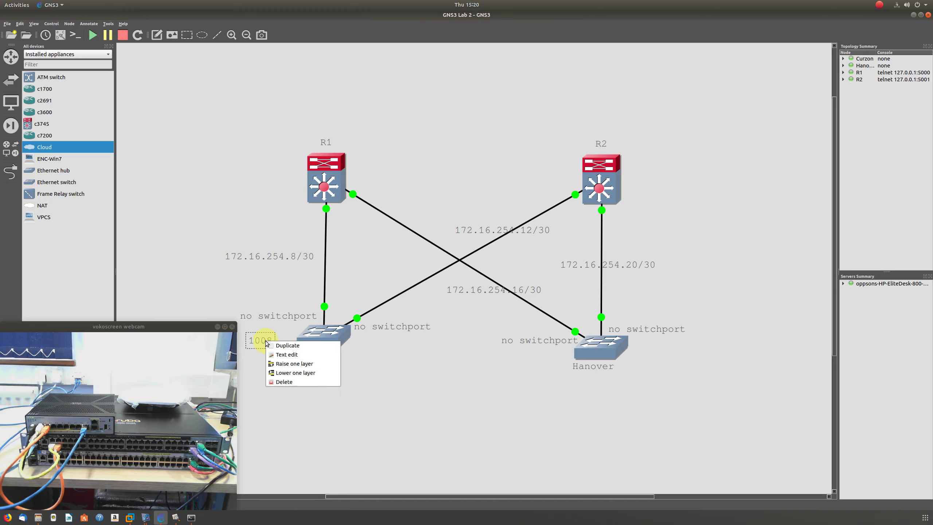
left_click(278, 346)
left_click_drag(271, 354, 380, 320)
double_click(381, 319)
type("1012")
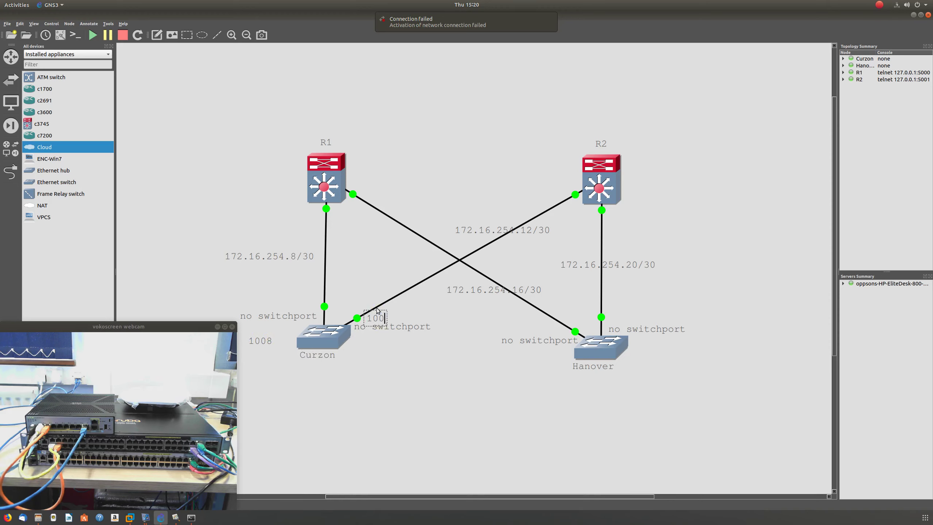
left_click(441, 305)
double_click(381, 321)
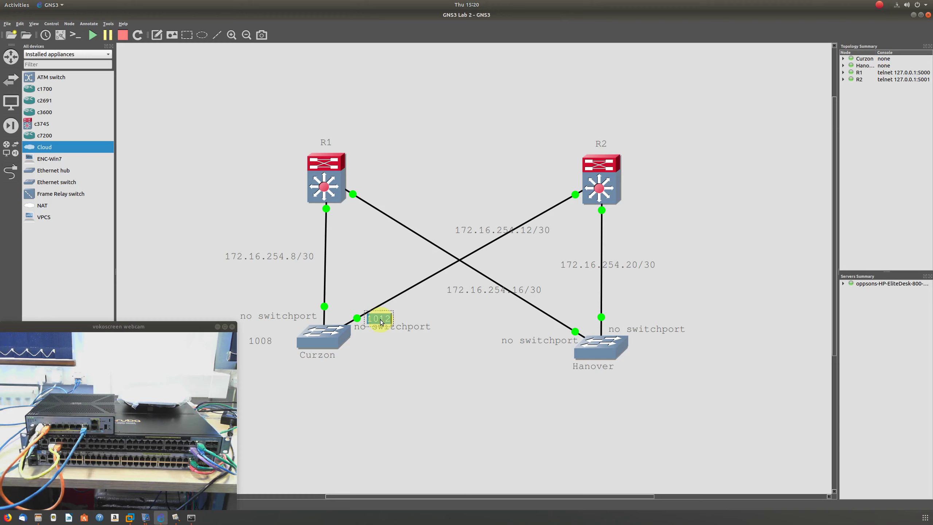
key("Right")
left_click_drag(383, 318, 376, 298)
Duplicate the 1012 note onto the R1–Hanover link near Hanover and change the copy's text to 1016
right_click(371, 297)
left_click(400, 303)
left_click_drag(432, 316, 547, 306)
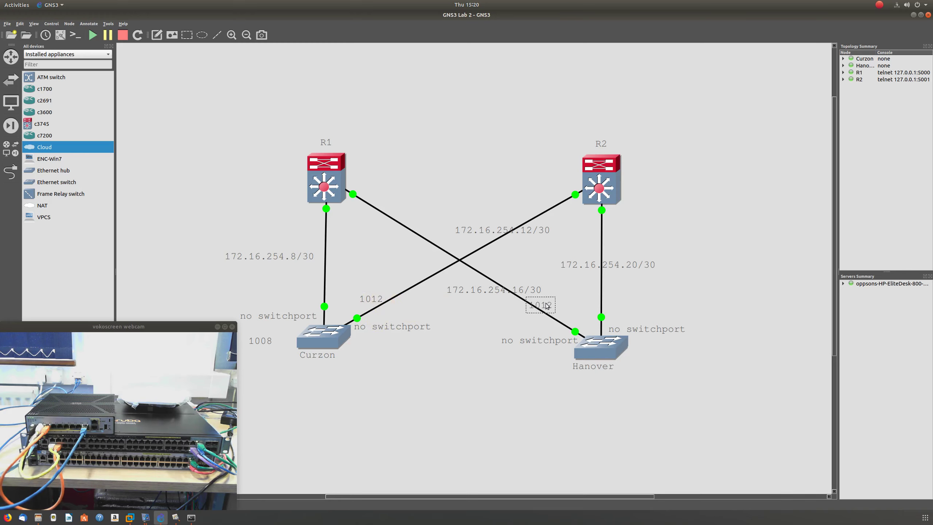
double_click(547, 307)
type("1016")
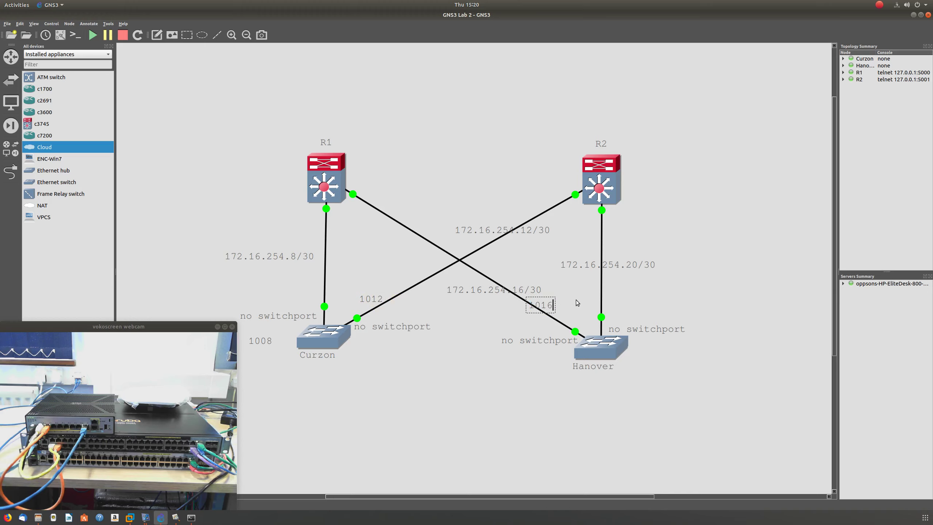
left_click(545, 308)
left_click(558, 302)
left_click(545, 307)
left_click(541, 308)
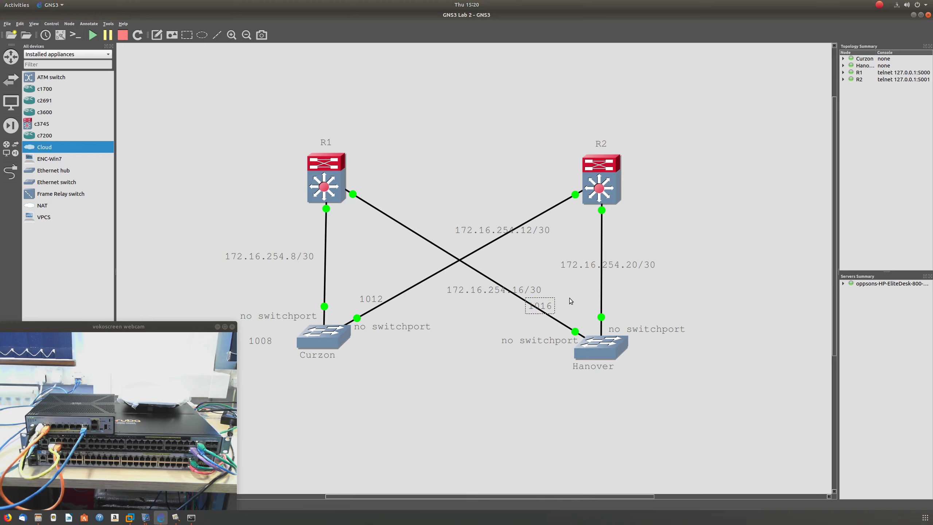
Duplicate the 1016 note onto the R2–Hanover link above Hanover and change the copy's text to 1020
right_click(544, 307)
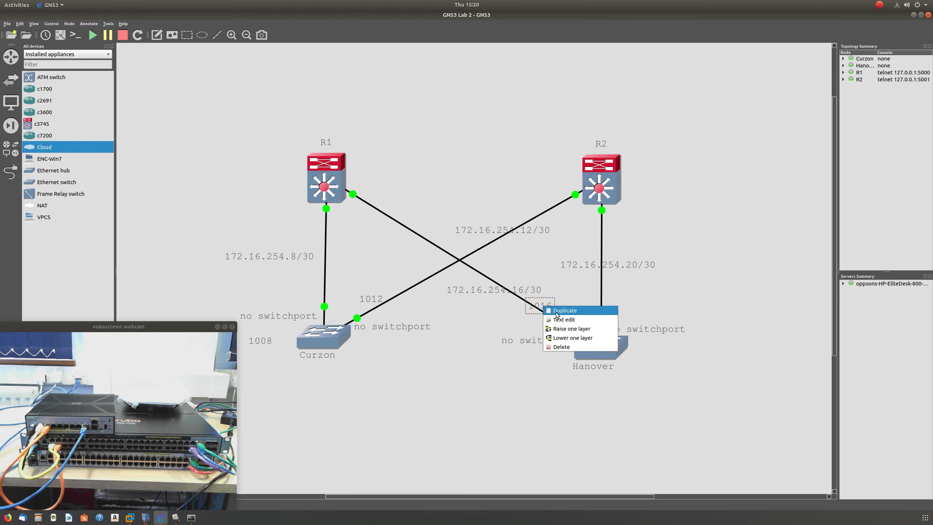
left_click(565, 310)
left_click_drag(551, 312, 603, 307)
double_click(606, 303)
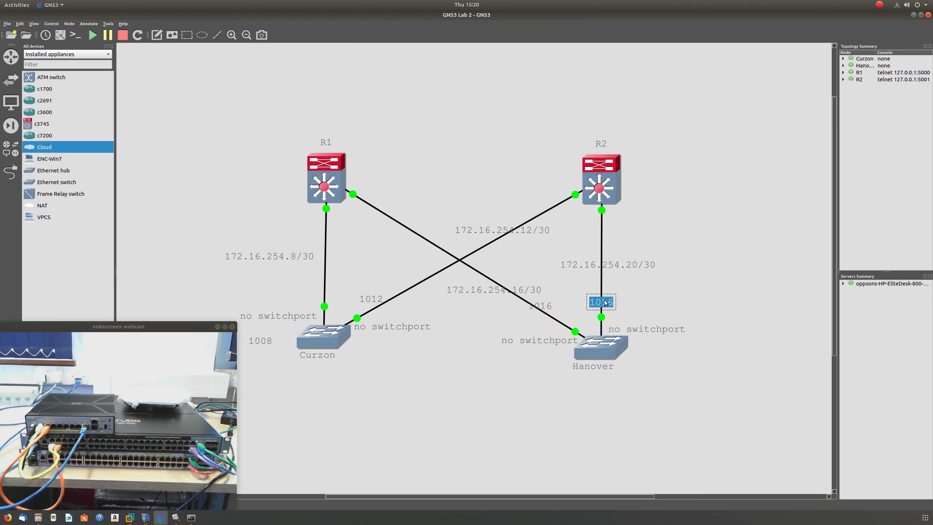
key("Right")
key("BackSpace")
key("BackSpace")
type("20")
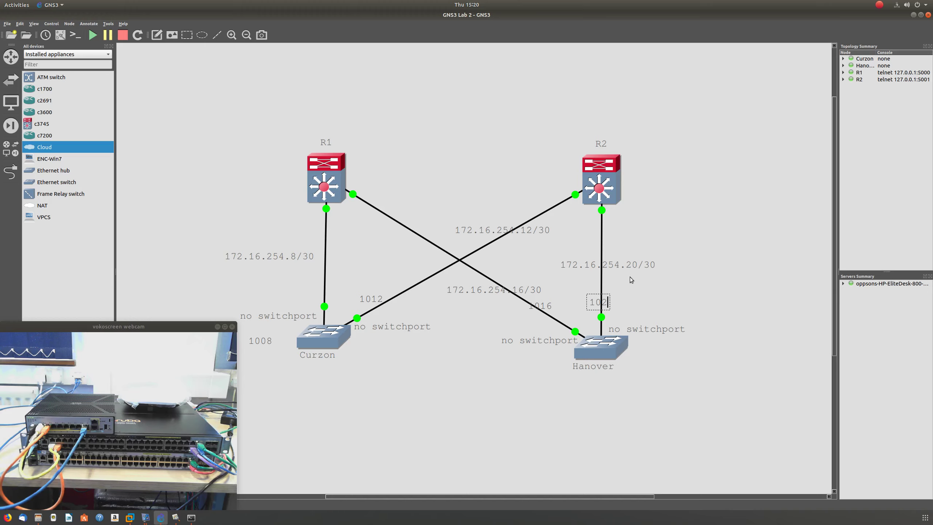
double_click(607, 304)
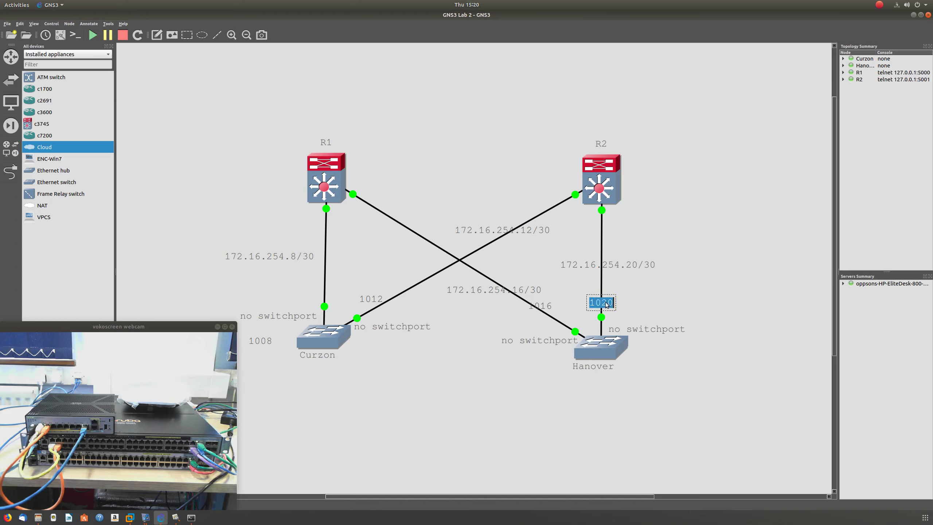
left_click(645, 267)
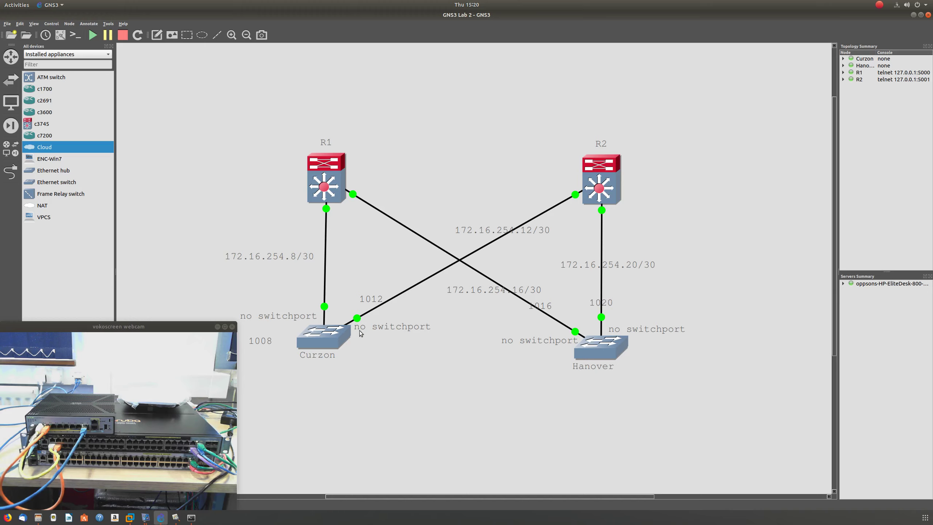
Place the 1008 and 1012 notes on Curzon's R1 and R2 links and nudge the "no switchport" note closer to Curzon
left_click_drag(268, 340, 385, 300)
left_click(437, 312)
left_click_drag(278, 318, 284, 323)
Set the font of all four "no switchport" notes to FreeMono Regular, size 6
left_click(402, 332)
left_click(302, 319, "ctrl")
left_click(549, 339, "ctrl")
left_click(652, 333, "ctrl")
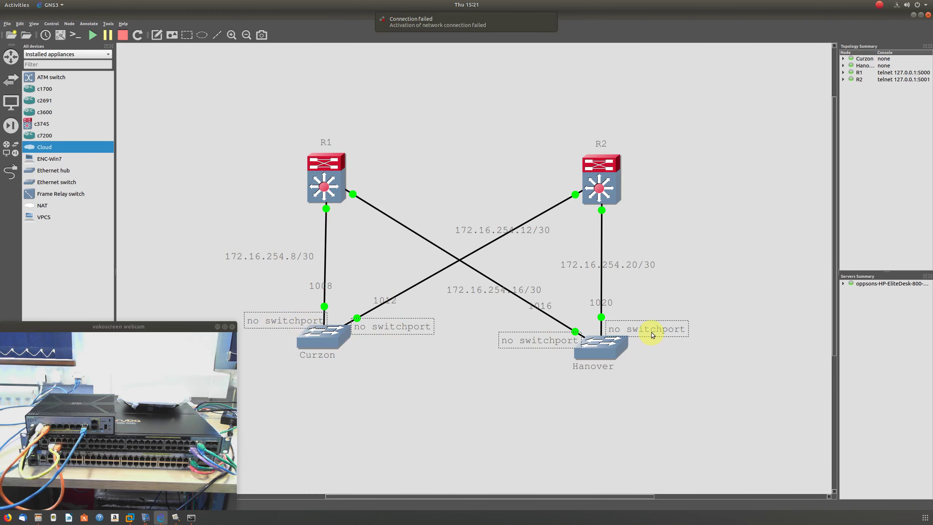
right_click(653, 333)
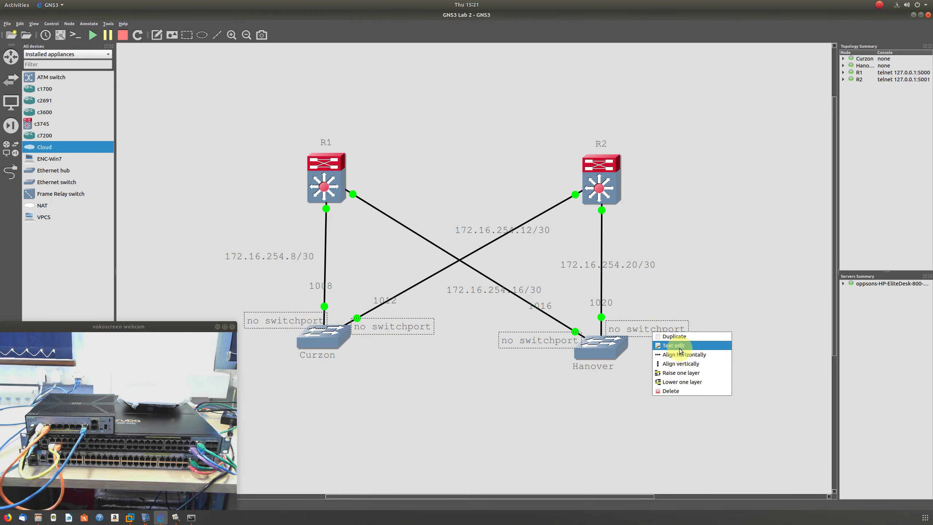
left_click(673, 348)
left_click(403, 317)
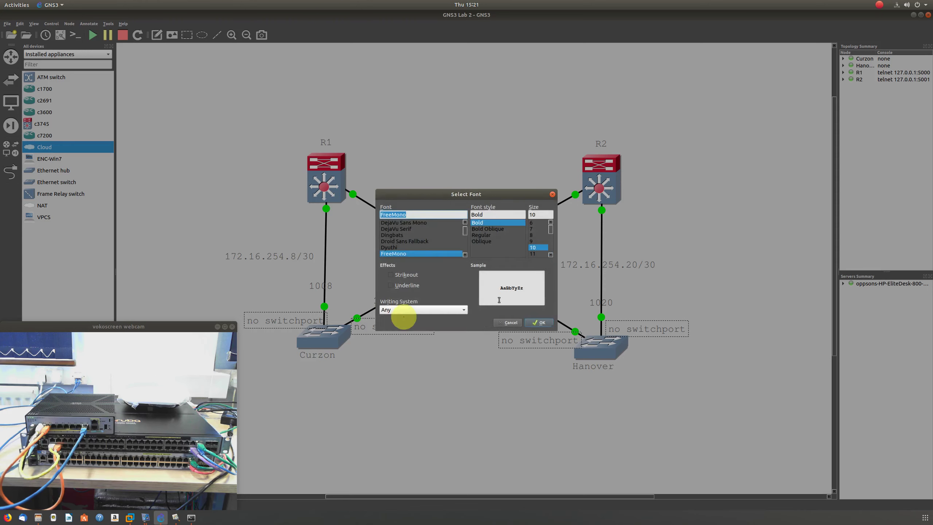
left_click(534, 223)
left_click(492, 235)
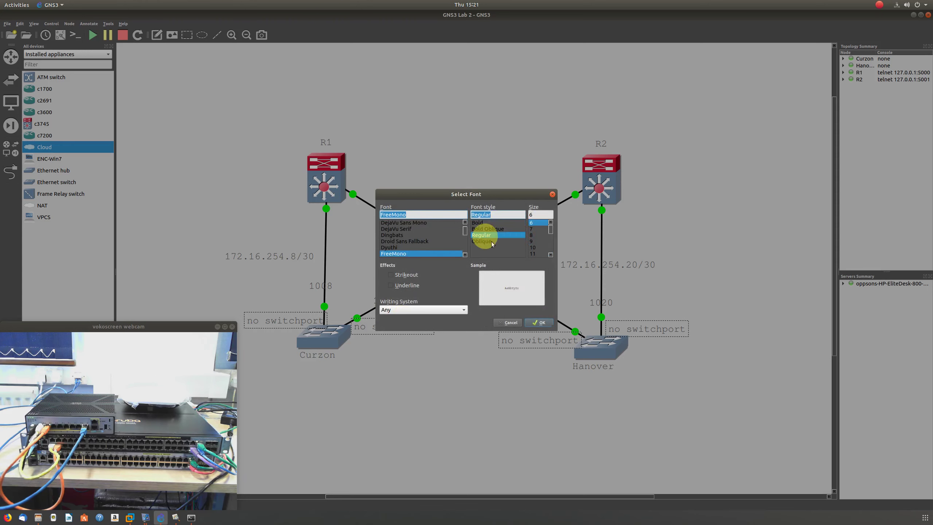
left_click(530, 322)
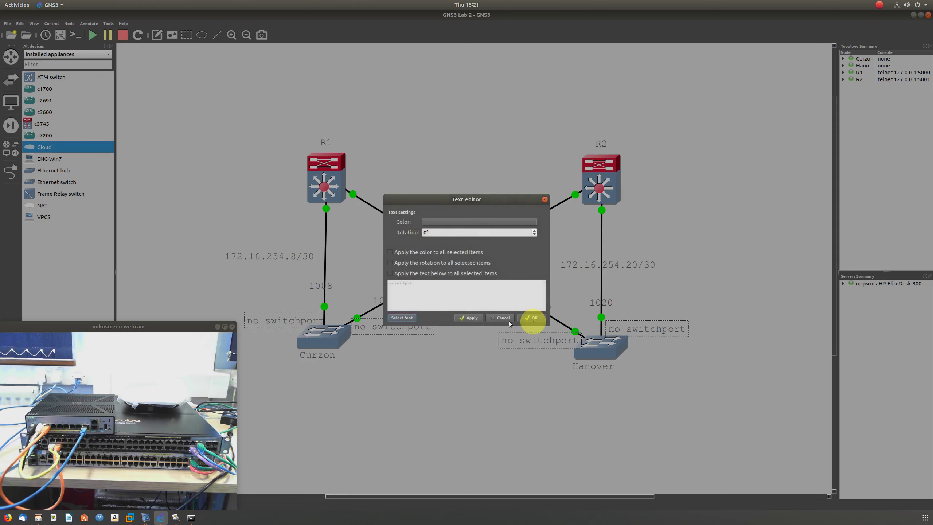
left_click(469, 319)
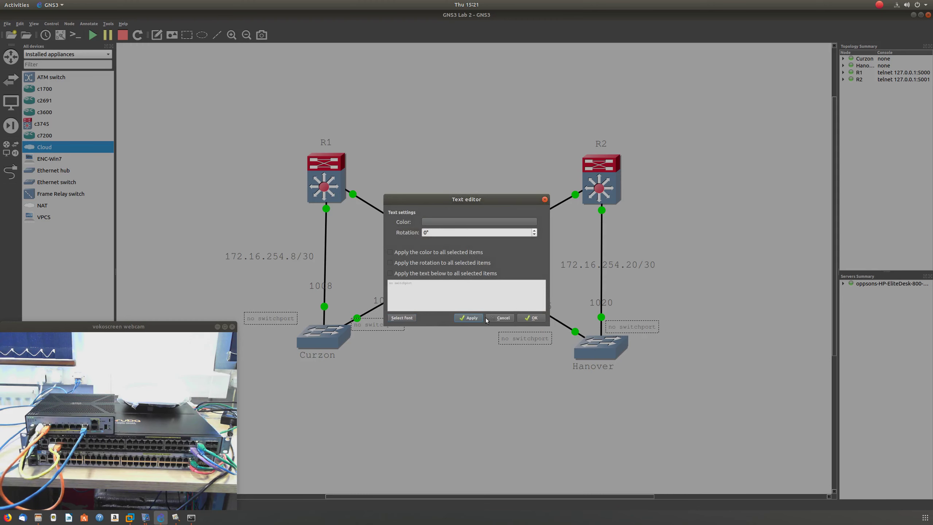
left_click(531, 318)
left_click(510, 358)
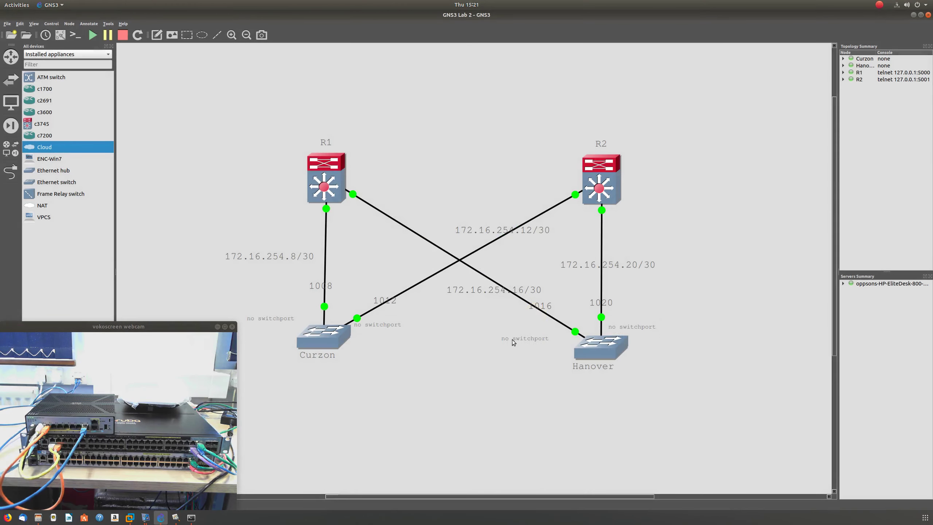
Open R1's console, bring up a clean R1# prompt and move the console window over the R2 area
right_click(321, 175)
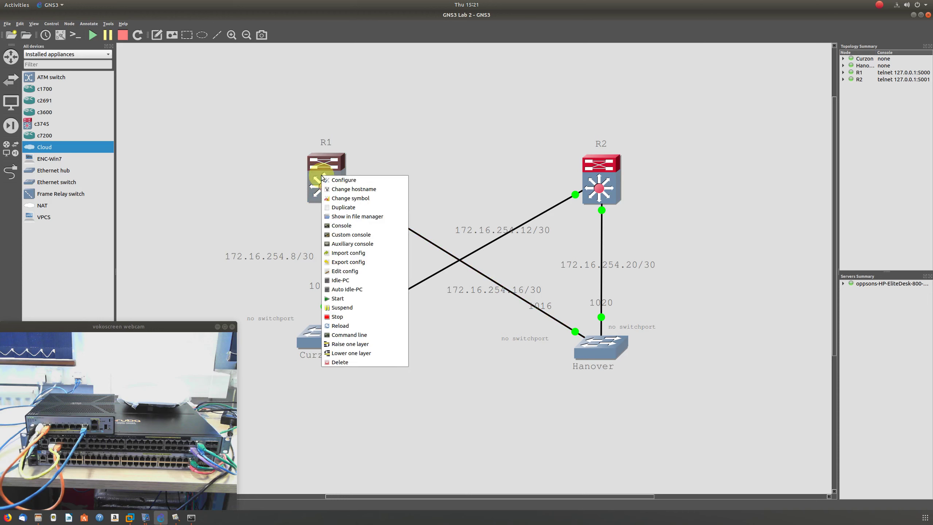
left_click(366, 228)
left_click(223, 157)
key("Return")
key("Return")
key("Return")
key("Return")
key("Return")
key("Return")
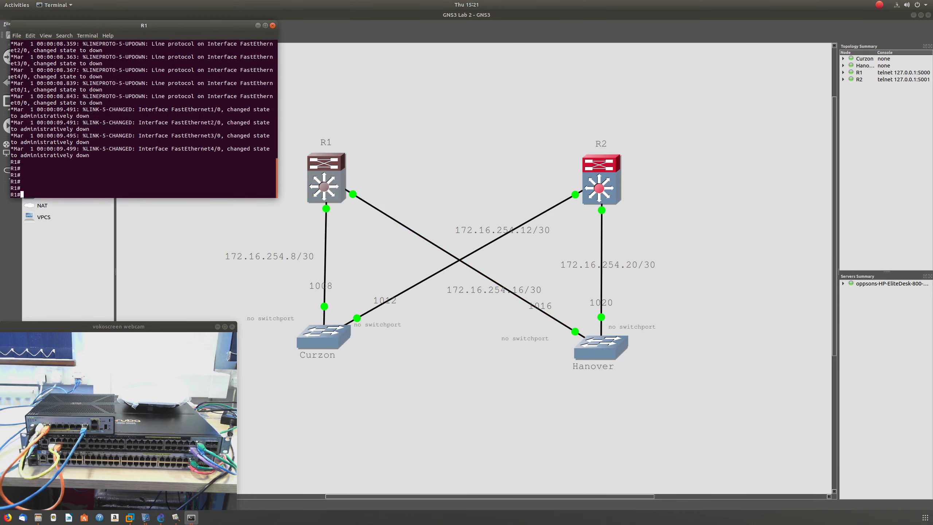
key("Return")
key("Return")
key("Return")
key("Return")
key("Return")
key("Return")
key("Return")
key("Return")
key("Return")
key("Return")
key("Return")
key("Return")
key("Return")
key("Return")
key("Return")
key("Return")
key("Return")
key("Return")
left_click(194, 139)
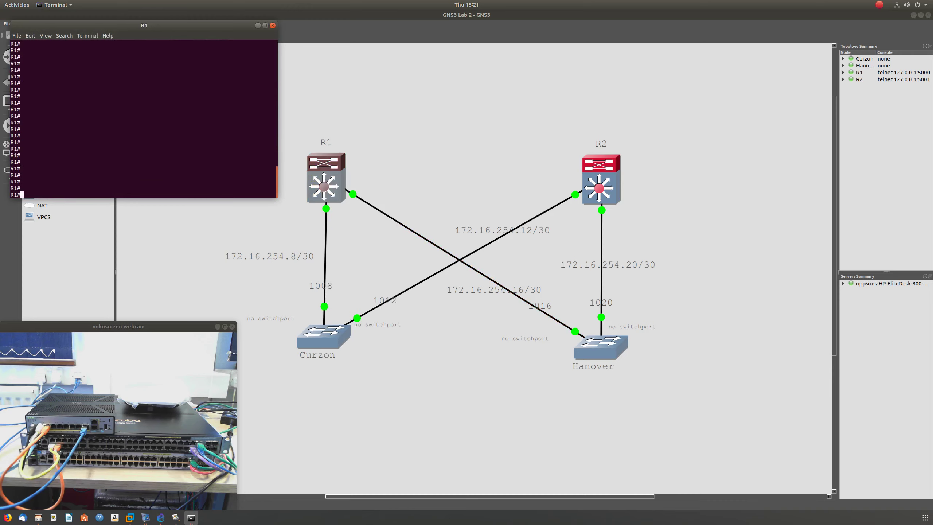
left_click_drag(132, 25, 580, 50)
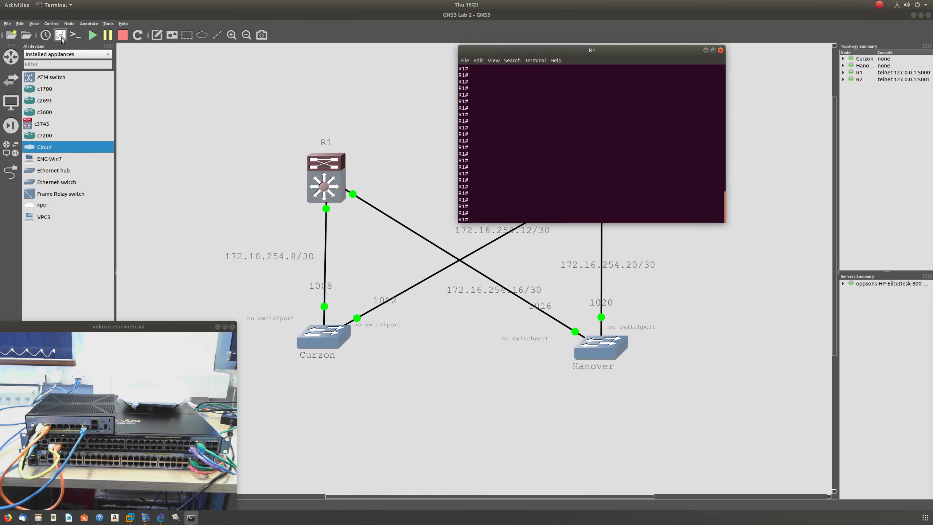
Show the interface labels and reposition R1's f2/0 label and R2's f1/0 and f2/0 labels beside their ports
left_click(60, 37)
left_click_drag(367, 204, 373, 192)
left_click_drag(595, 212, 575, 194)
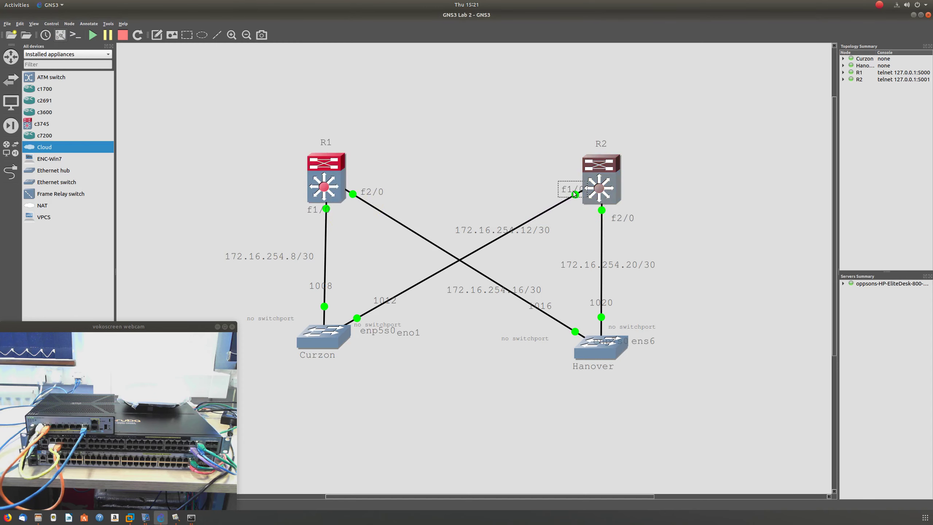
left_click_drag(615, 217, 618, 210)
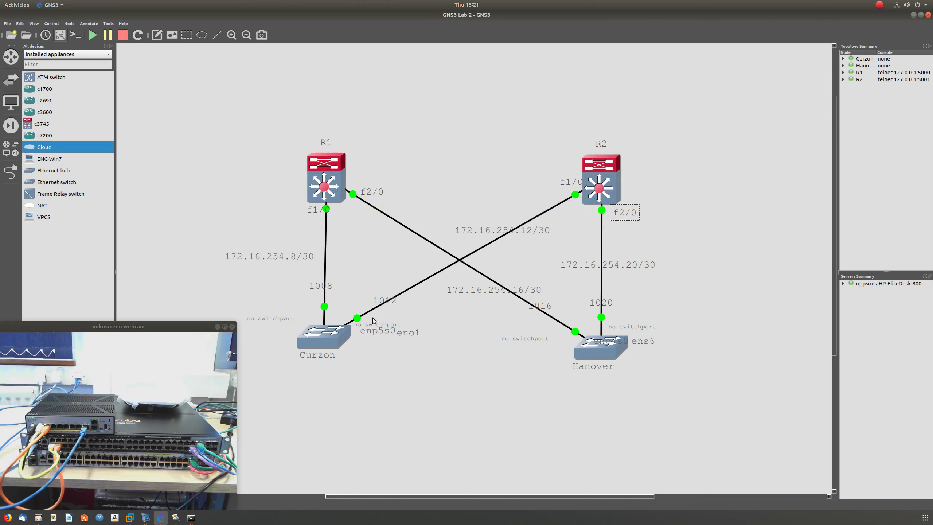
Move the enp5s0 and eno1 labels beside Curzon's ports and the enp7s0 and ens6 labels beside Hanover's ports
left_click(223, 327)
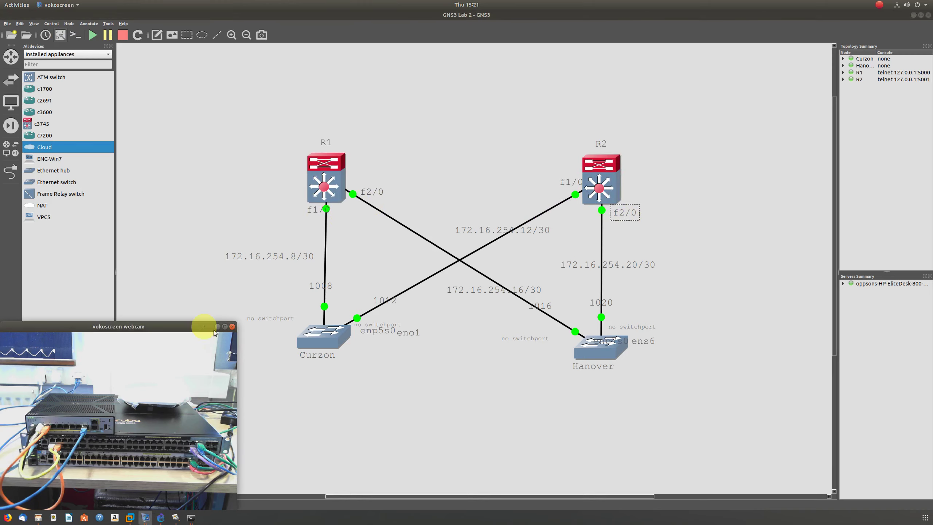
double_click(276, 319)
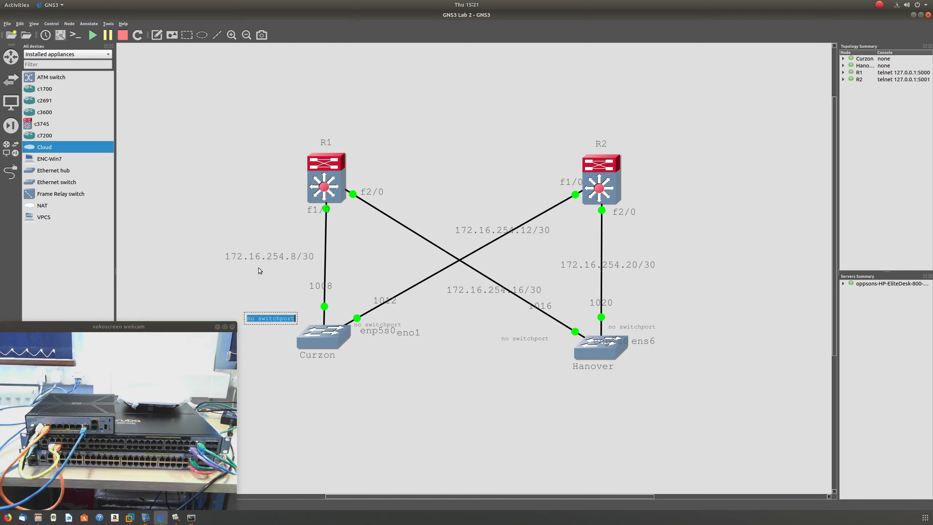
left_click(312, 322)
left_click_drag(383, 335, 306, 311)
left_click_drag(413, 338, 383, 323)
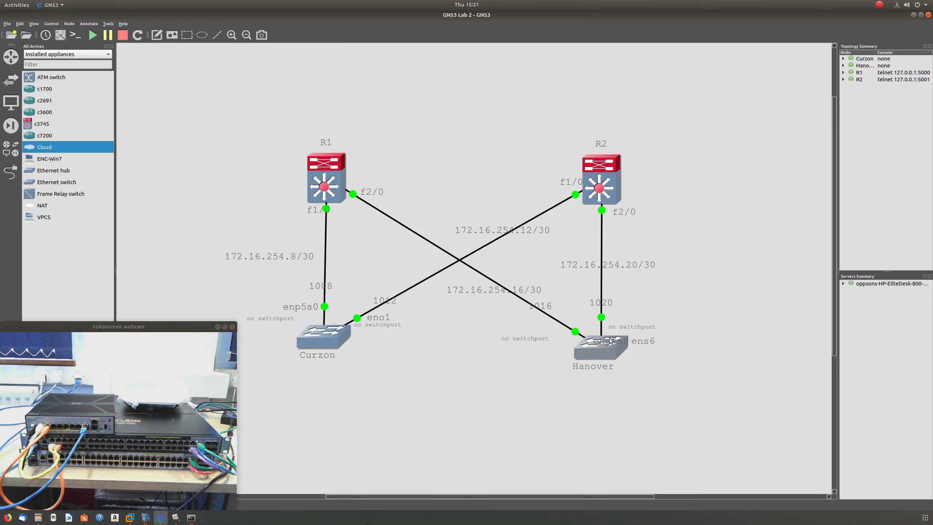
left_click_drag(610, 344, 572, 331)
left_click_drag(646, 344, 642, 321)
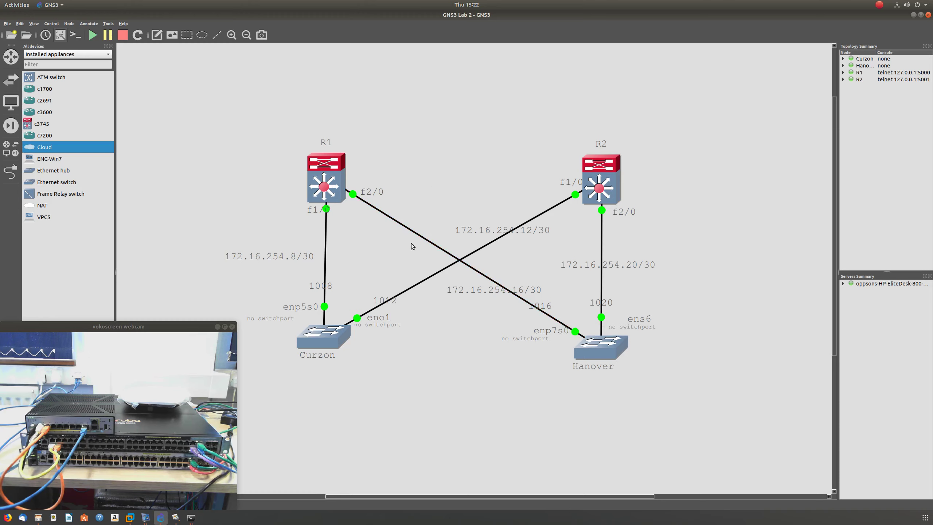
In R1's console, enter configuration mode for interface f1/0 and set its description to "Downlink to Curzon Uplink enp5s0"
left_click(191, 519)
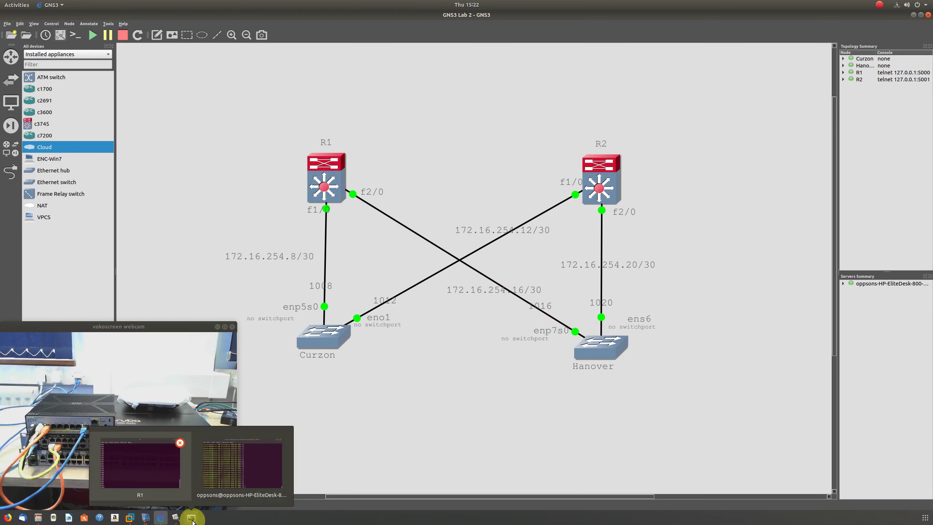
left_click(140, 464)
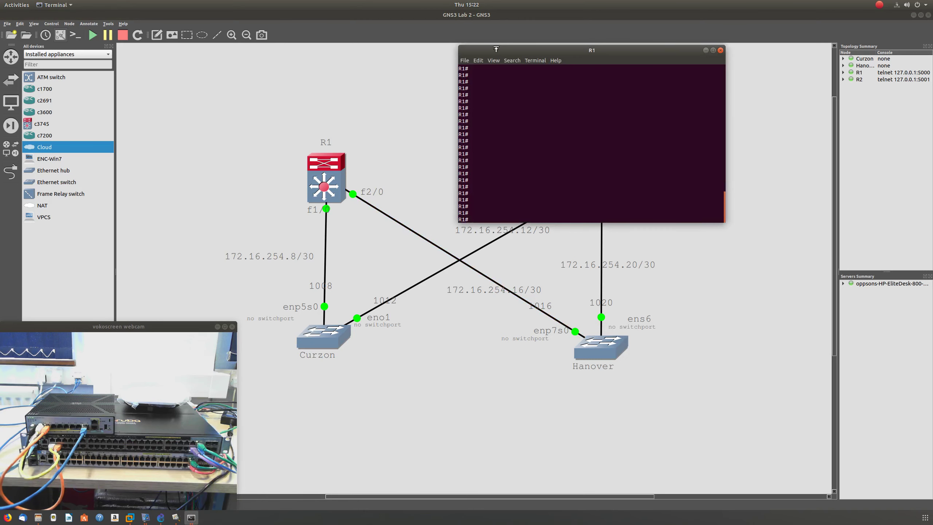
left_click_drag(497, 49, 609, 69)
left_click(649, 193)
type("conf t")
key("Return")
type("int f1/0")
key("Return")
type("desc")
key("Tab")
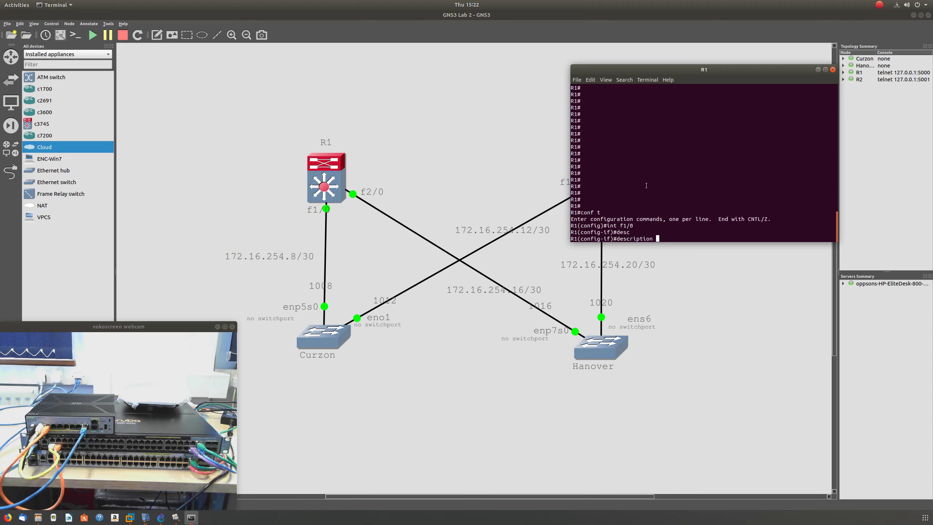
type("\"Downlink to Curzon Uplink enp5s0")
key("Return")
Assign IP address 172.16.254.9 with mask 255.255.255.252 to R1's f1/0 and enable the interface with no shut
type("ip add")
key("Tab")
type("172.16")
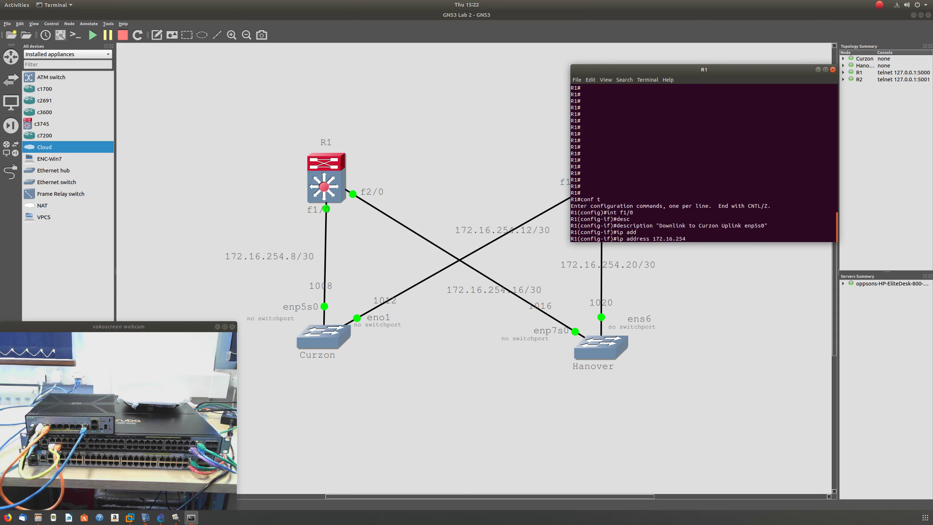
type(".")
type("9 255.255.255.252")
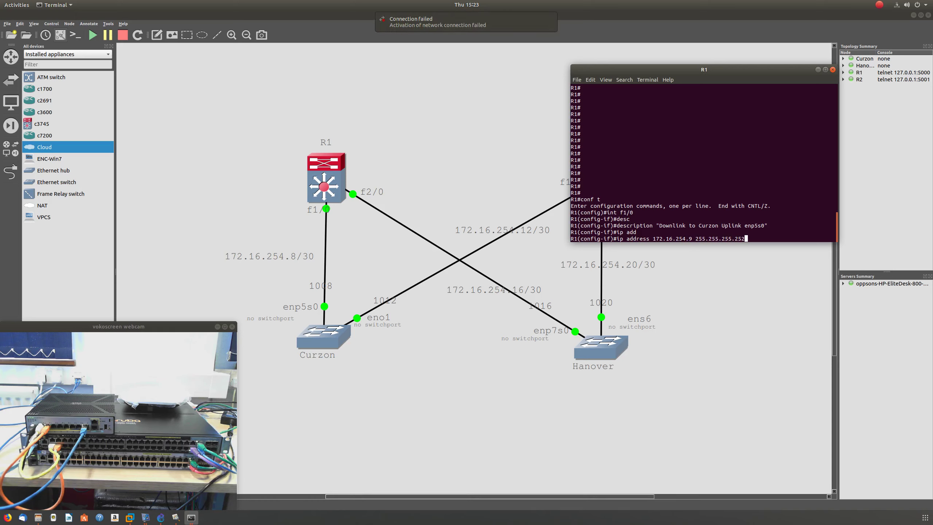
key("Return")
type("no shu")
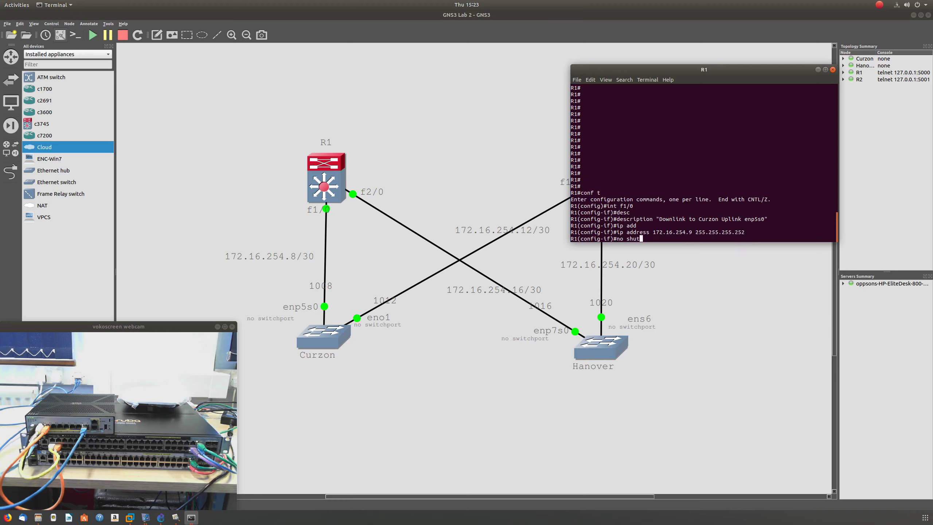
type("t")
key("Return")
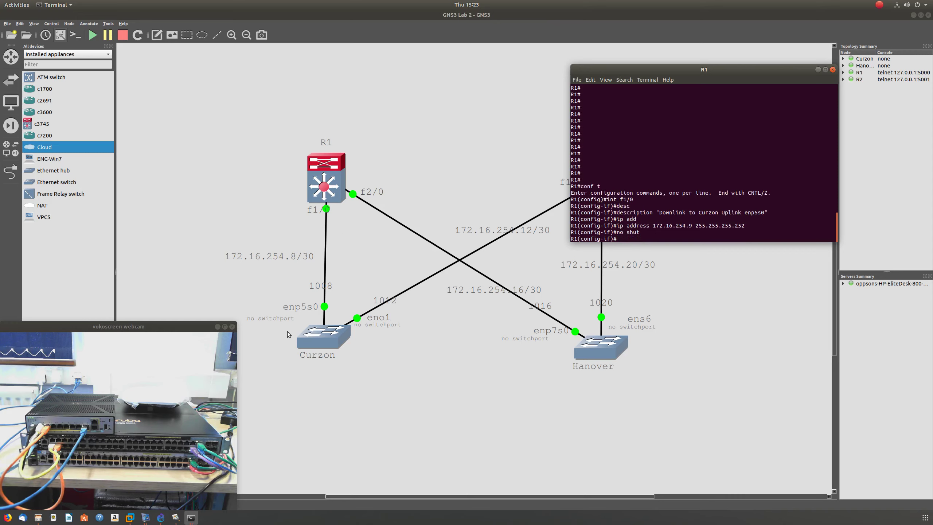
Duplicate the 1008 note, place the copy near R1's f1/0 label and change its text to .9
left_click(274, 318)
left_click(342, 238)
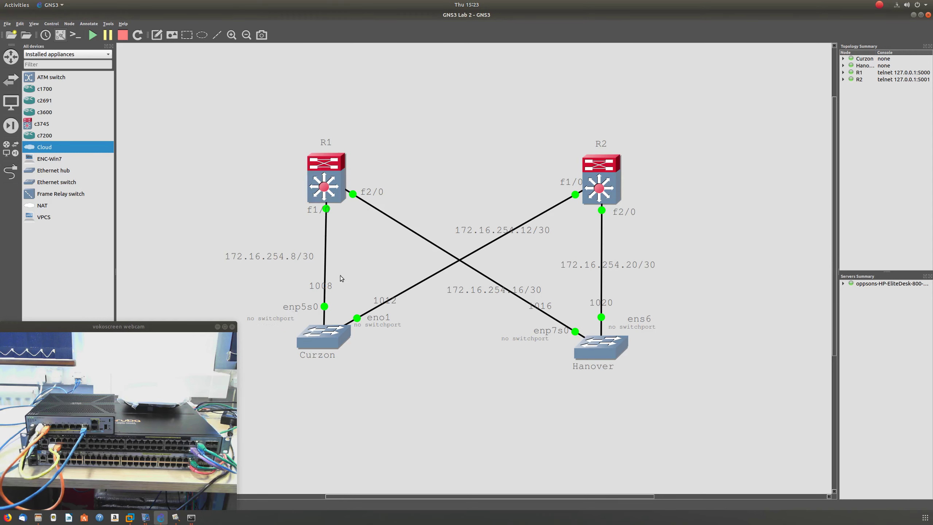
left_click(319, 288)
right_click(319, 288)
left_click(337, 301)
left_click_drag(338, 301, 286, 212)
double_click(285, 212)
type(".9")
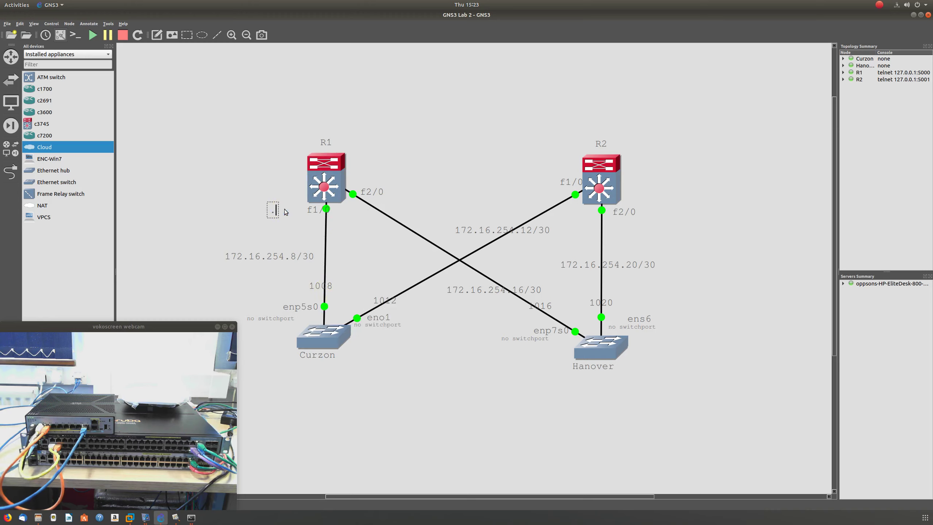
left_click(302, 236)
double_click(278, 212)
left_click(277, 212)
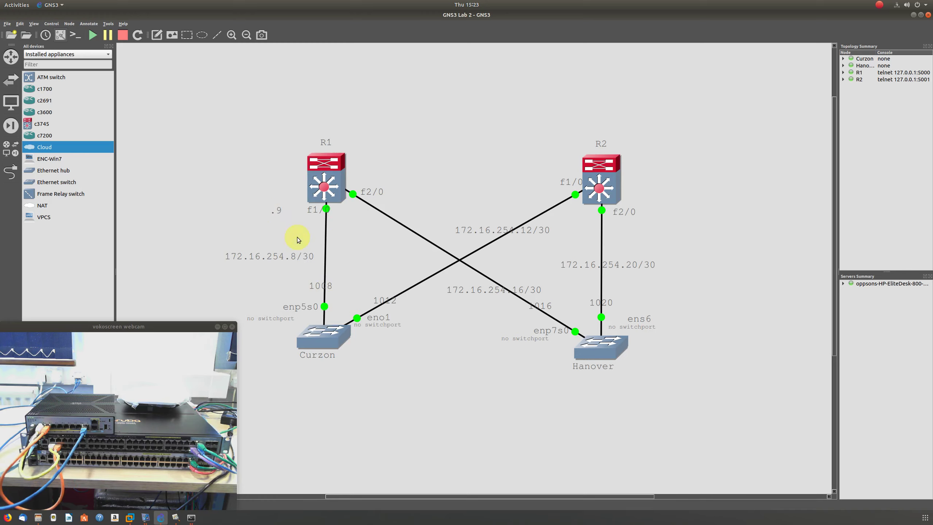
Duplicate the .9 note below Curzon's enp5s0 label as .10, and move the .9 note right beside R1's f1/0 label
right_click(276, 210)
left_click(295, 216)
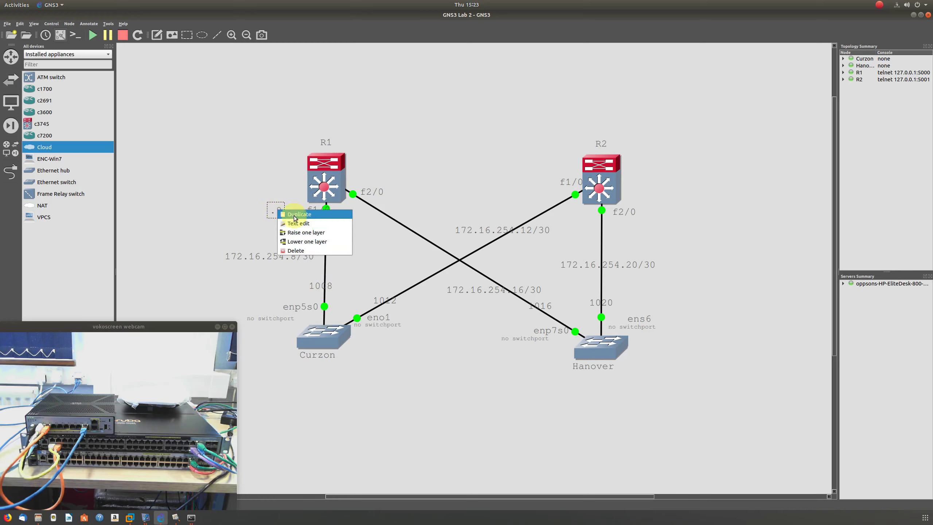
left_click_drag(292, 223, 309, 317)
double_click(312, 318)
key("Right")
key("BackSpace")
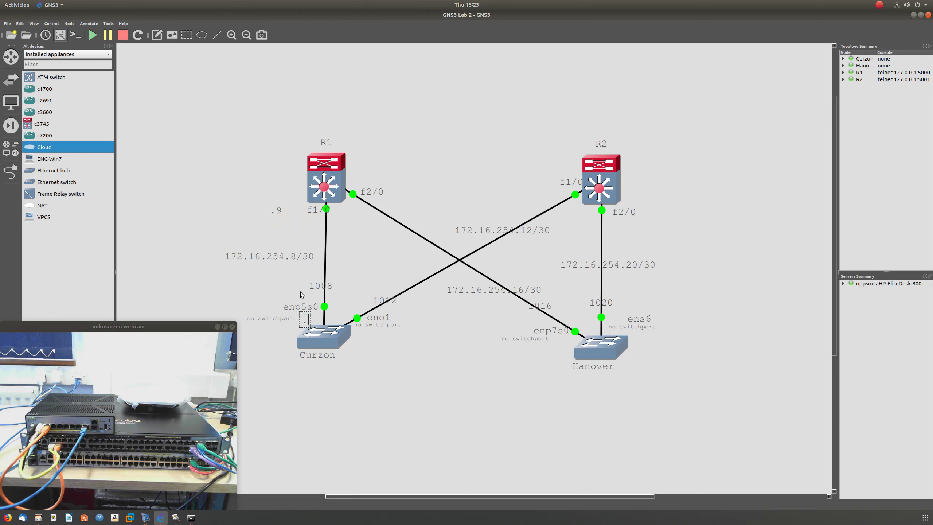
type("10")
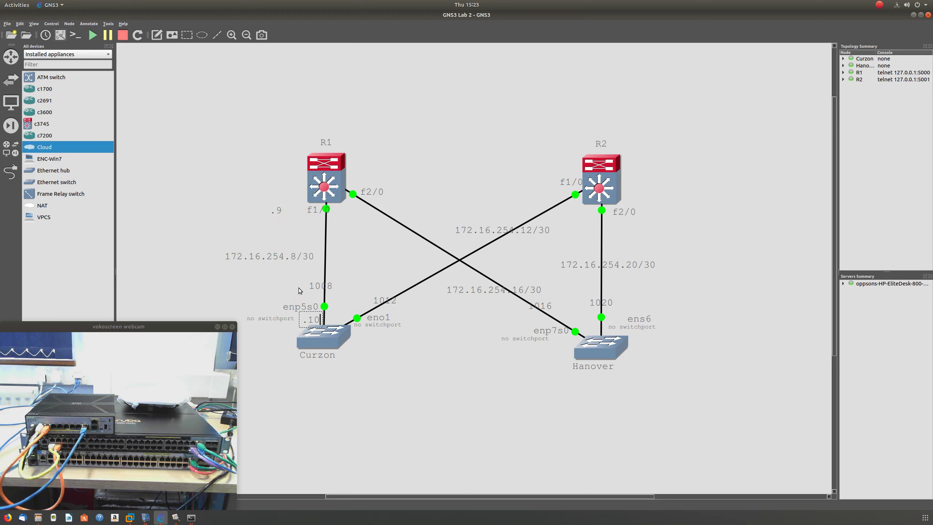
left_click(313, 319)
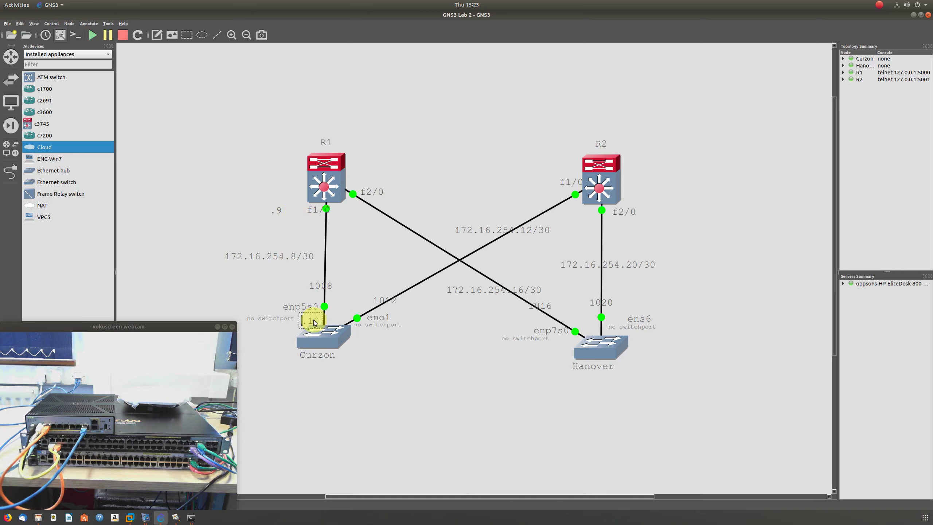
left_click(376, 291)
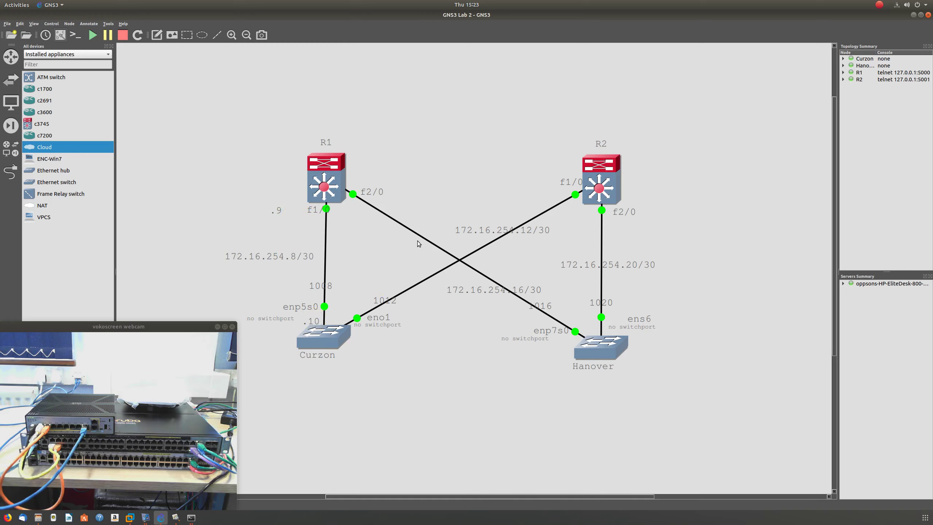
left_click_drag(278, 215, 300, 216)
left_click(335, 231)
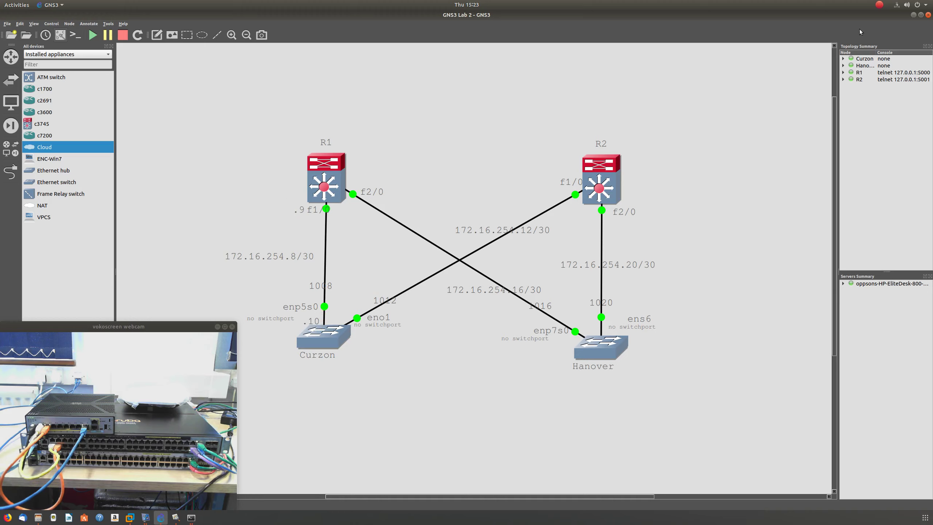